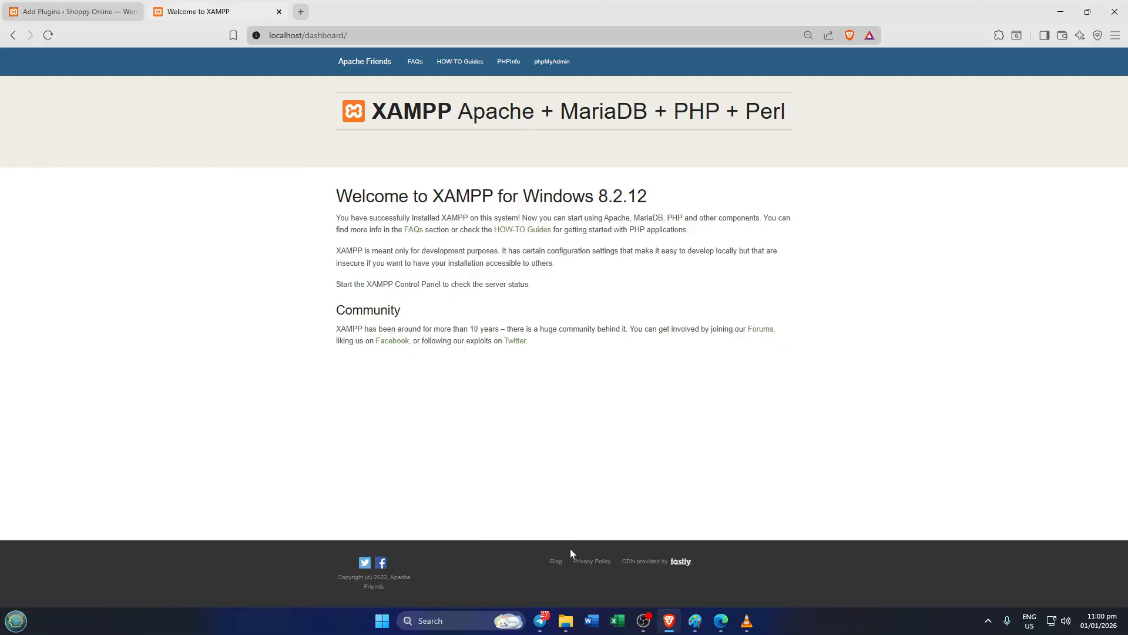
Switch to File Explorer and open the extracted wordpress-6.9 folder inside Downloads
{"action": "left_click", "coordinate": [564, 621]}
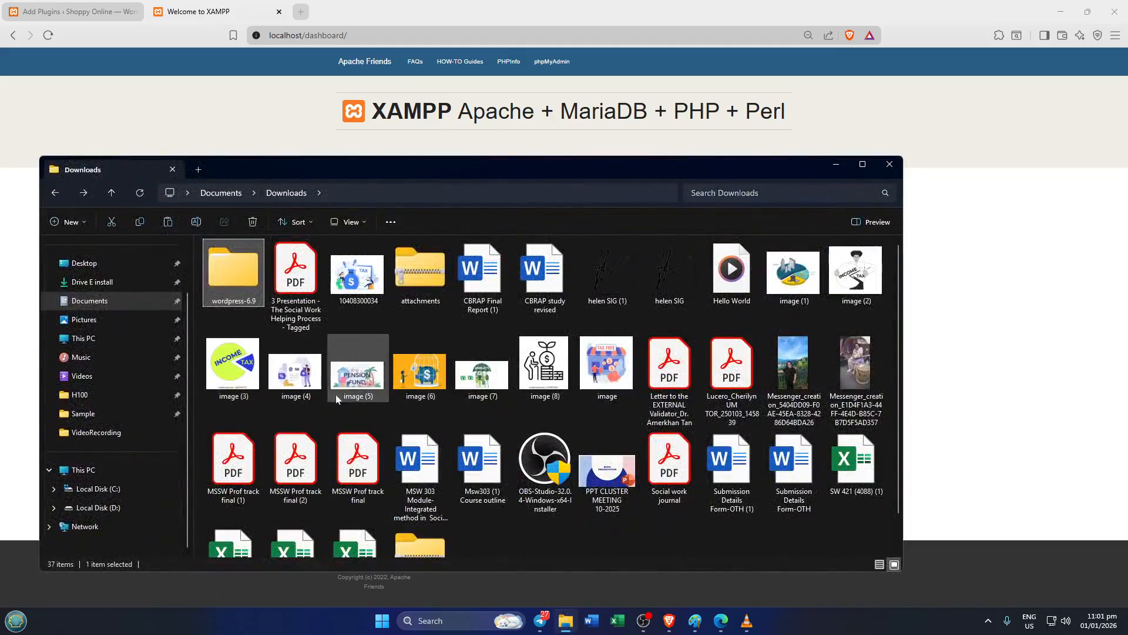
{"action": "scroll", "coordinate": [394, 410], "scroll_direction": "down", "scroll_amount": 1}
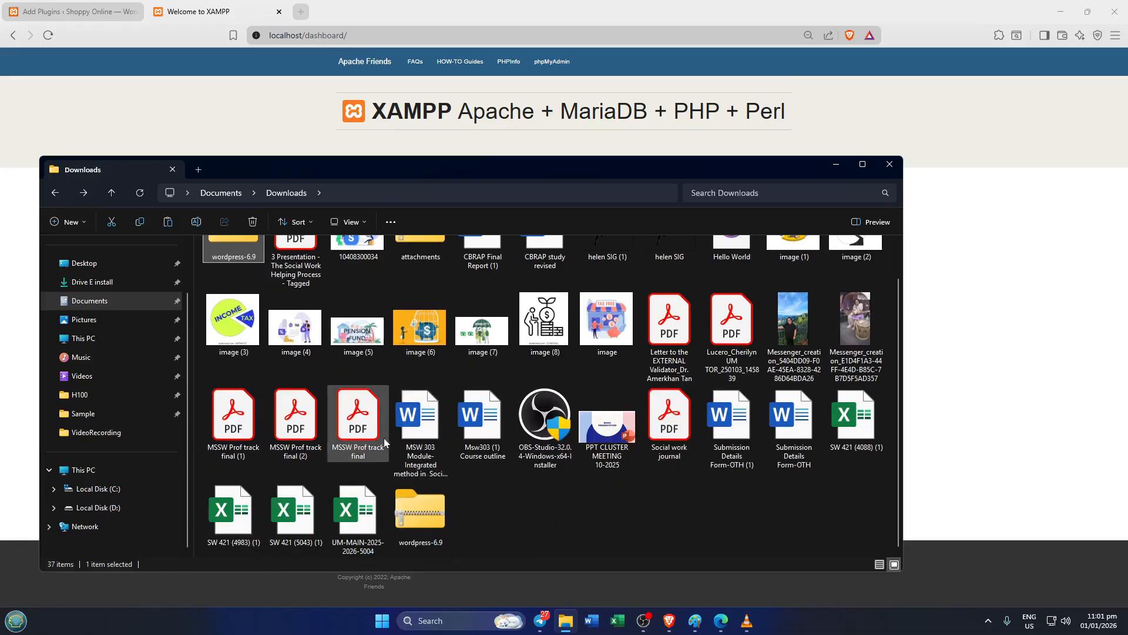
{"action": "left_click", "coordinate": [422, 527]}
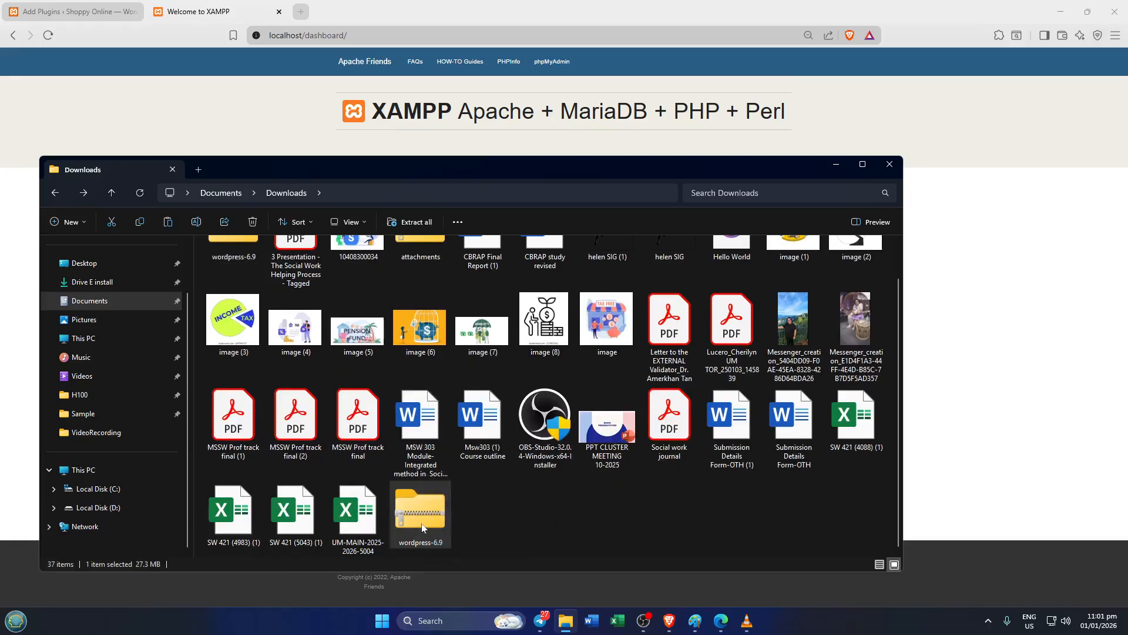
{"action": "right_click", "coordinate": [422, 527]}
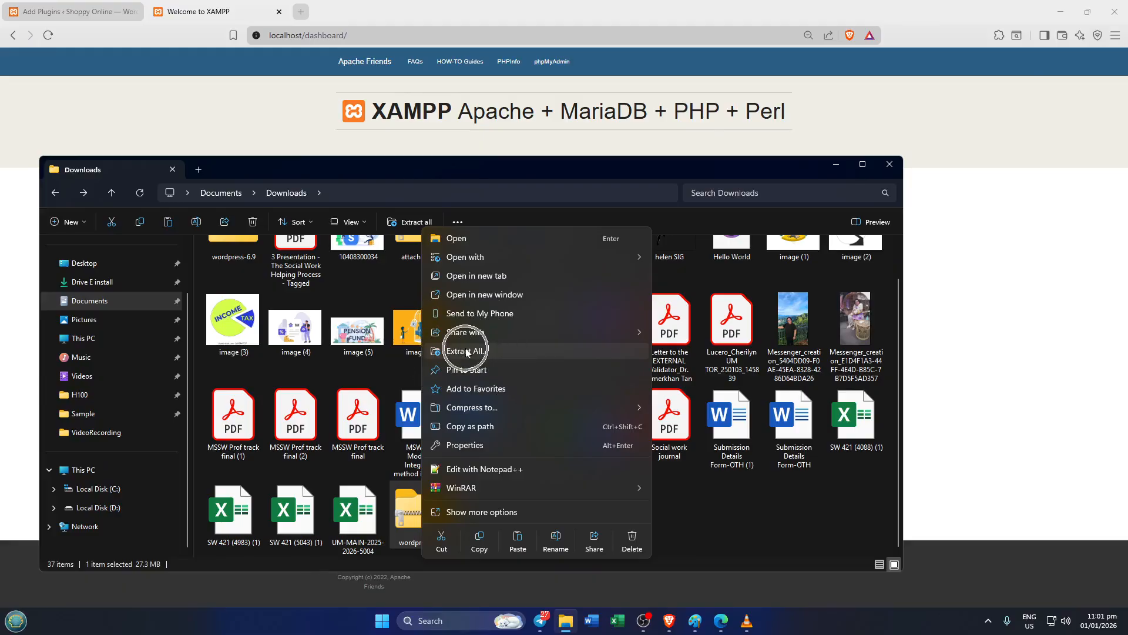
{"action": "left_click", "coordinate": [235, 244]}
{"action": "scroll", "coordinate": [235, 282], "scroll_direction": "up", "scroll_amount": 1}
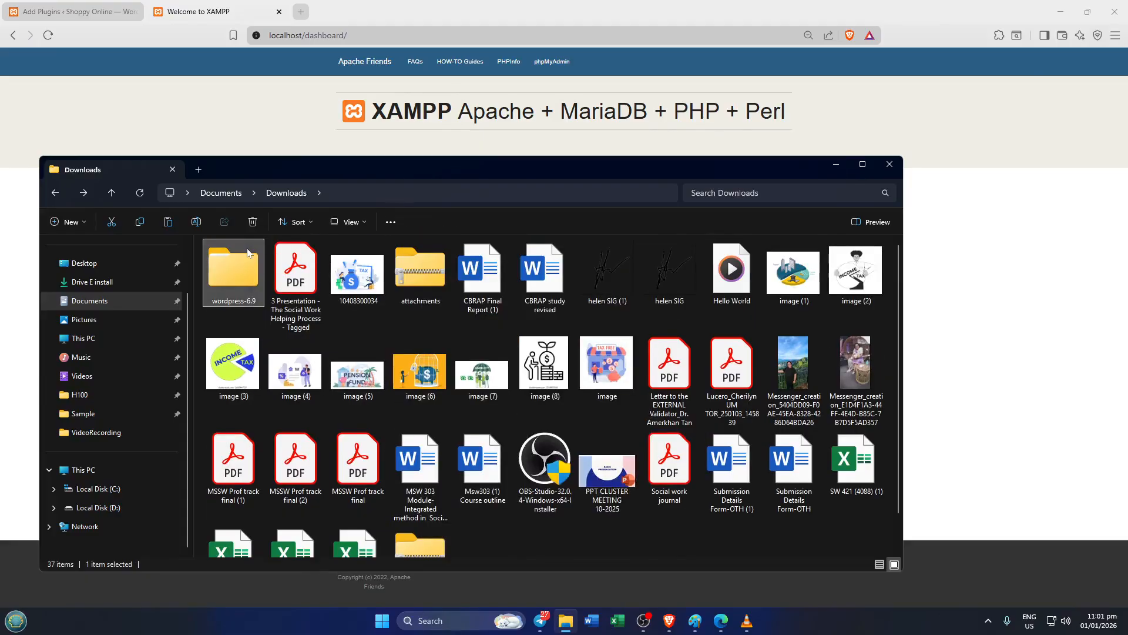
{"action": "double_click", "coordinate": [236, 284]}
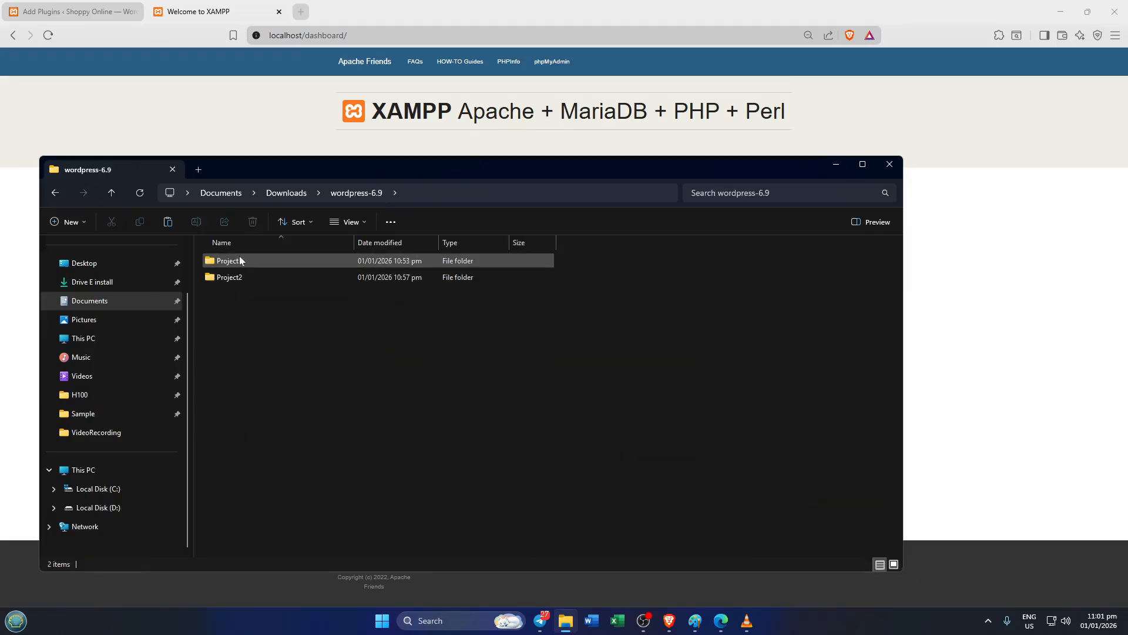
Cut the Project1 and Project2 folders from the wordpress-6.9 folder
{"action": "left_click", "coordinate": [240, 262]}
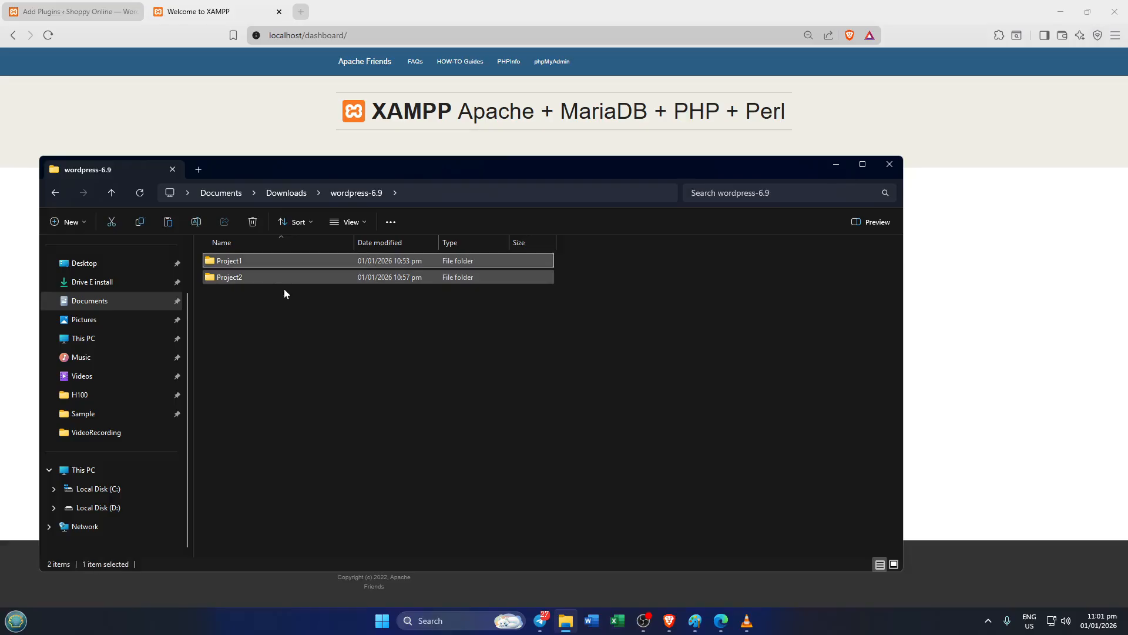
{"action": "left_click", "coordinate": [391, 281], "text": "ctrl"}
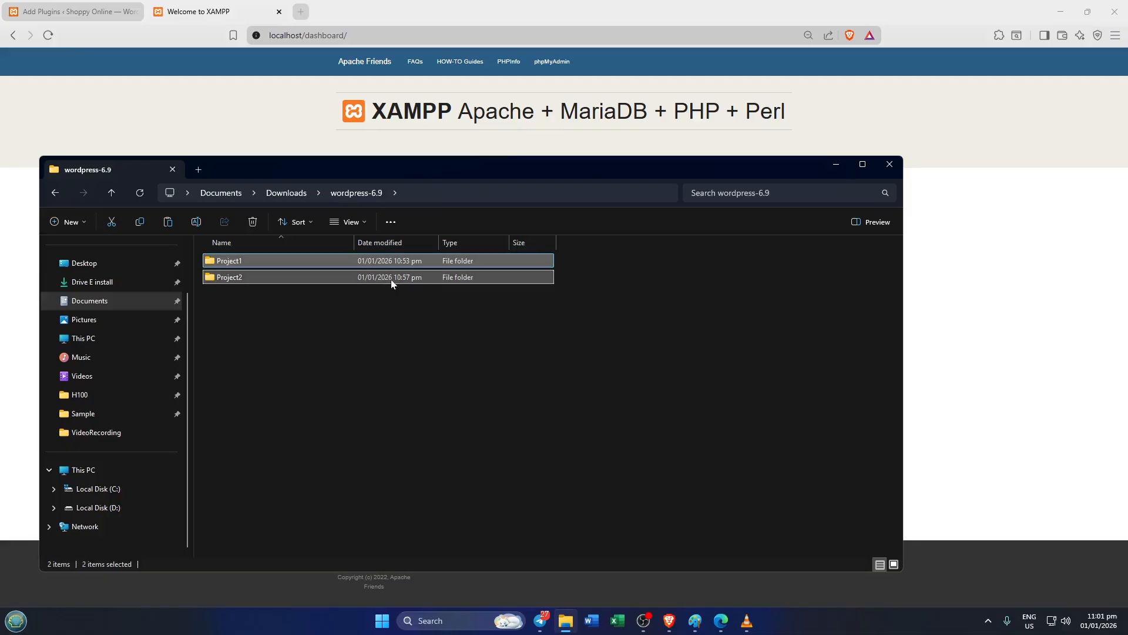
{"action": "left_click", "coordinate": [364, 331]}
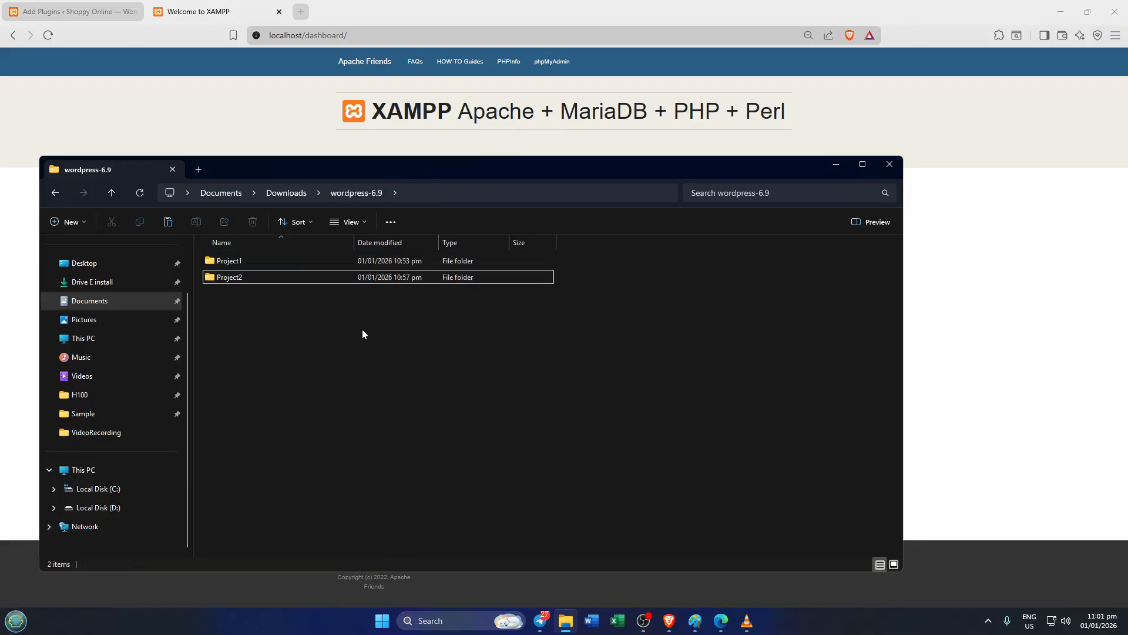
{"action": "left_click", "coordinate": [280, 260]}
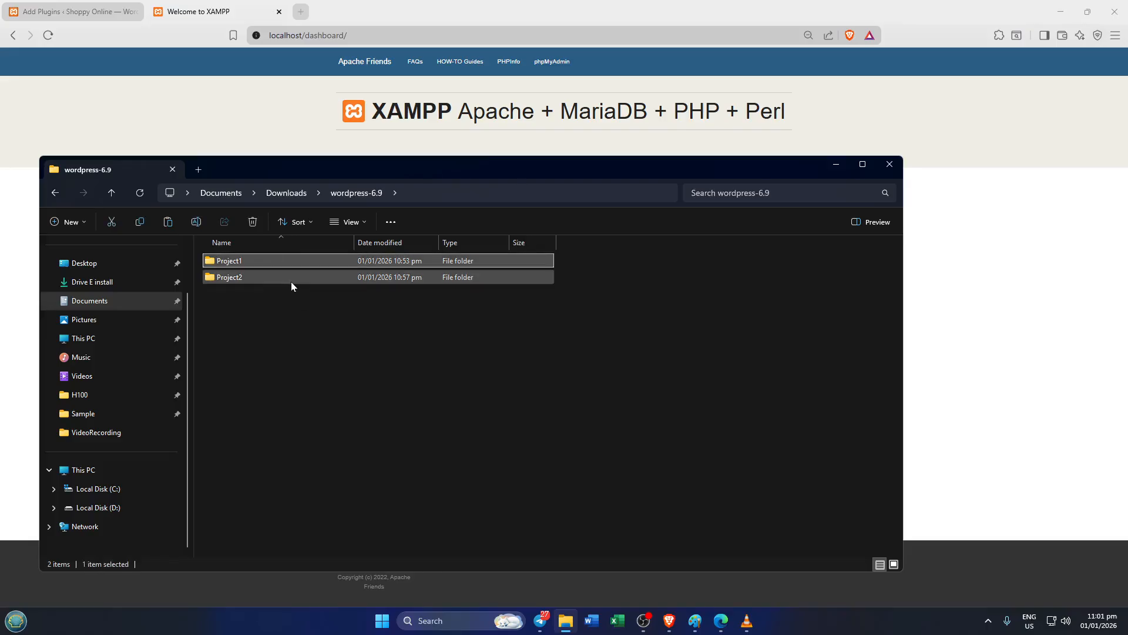
{"action": "left_click", "coordinate": [290, 277], "text": "ctrl"}
{"action": "key", "text": "ctrl+x"}
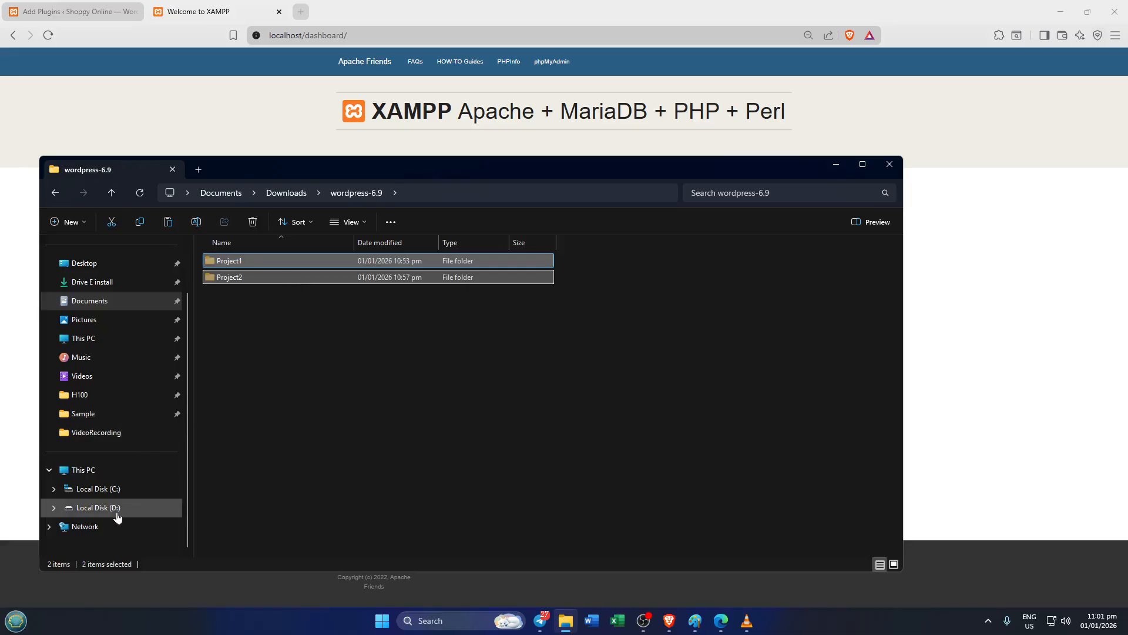
Paste the two cut project folders into the xampp\htdocs folder on Local Disk (C:)
{"action": "left_click", "coordinate": [112, 492]}
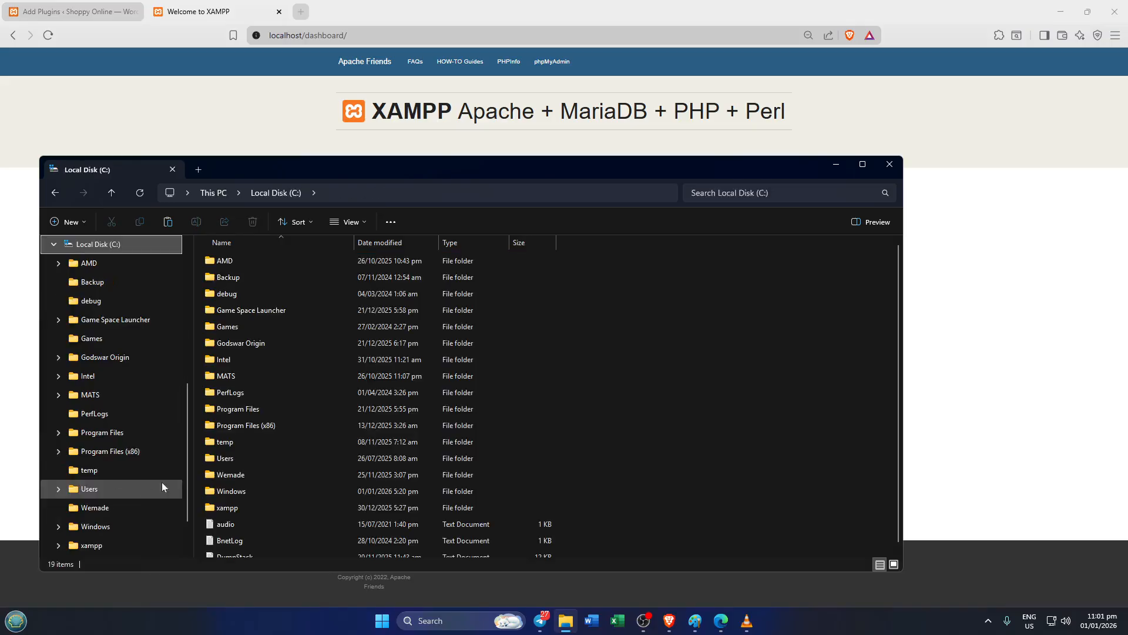
{"action": "left_click", "coordinate": [261, 400]}
{"action": "key", "text": "x"}
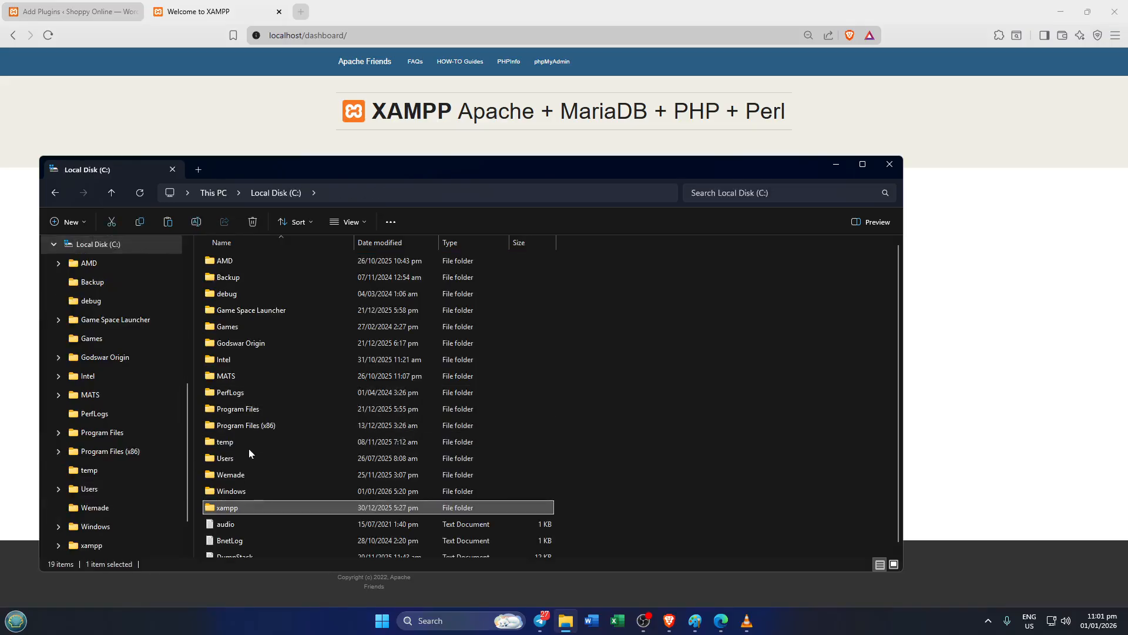
{"action": "double_click", "coordinate": [255, 509]}
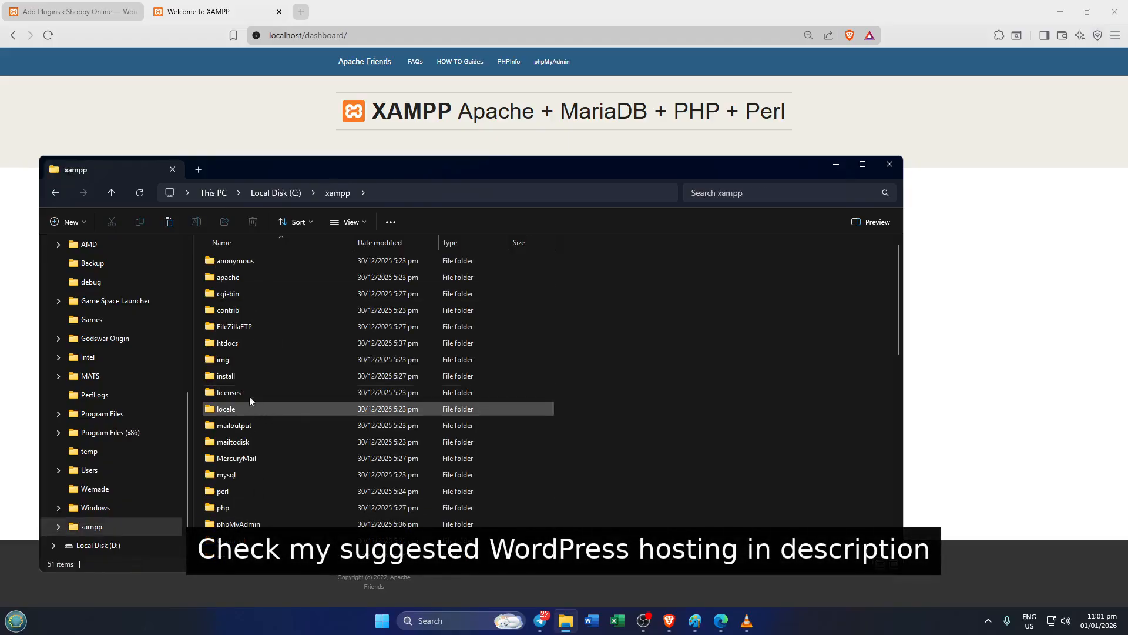
{"action": "double_click", "coordinate": [253, 341]}
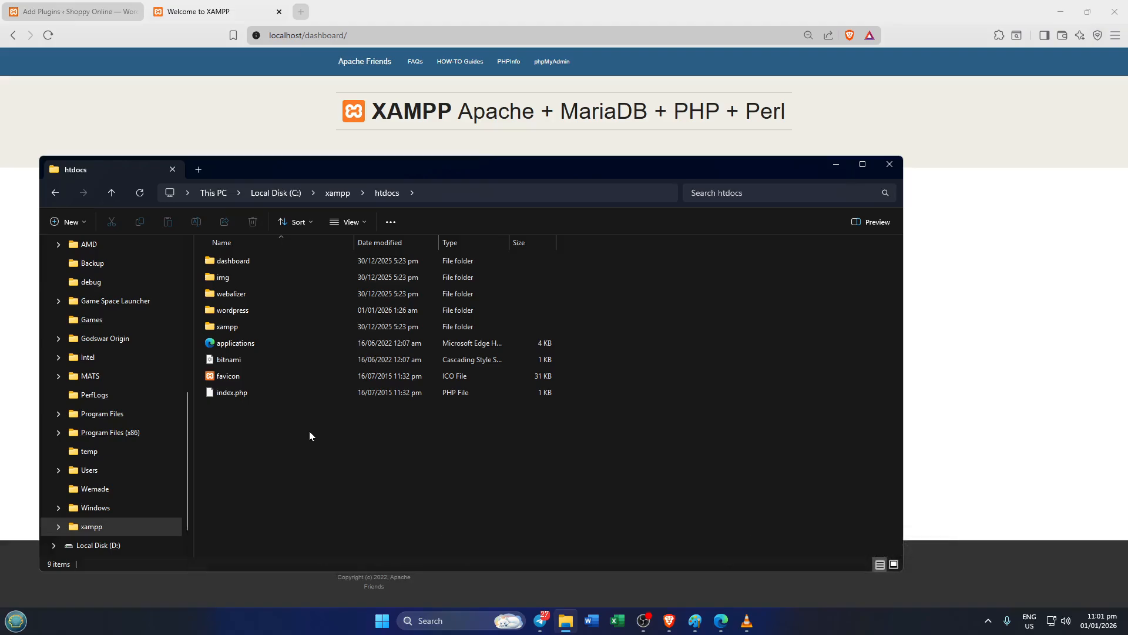
{"action": "key", "text": "ctrl+v"}
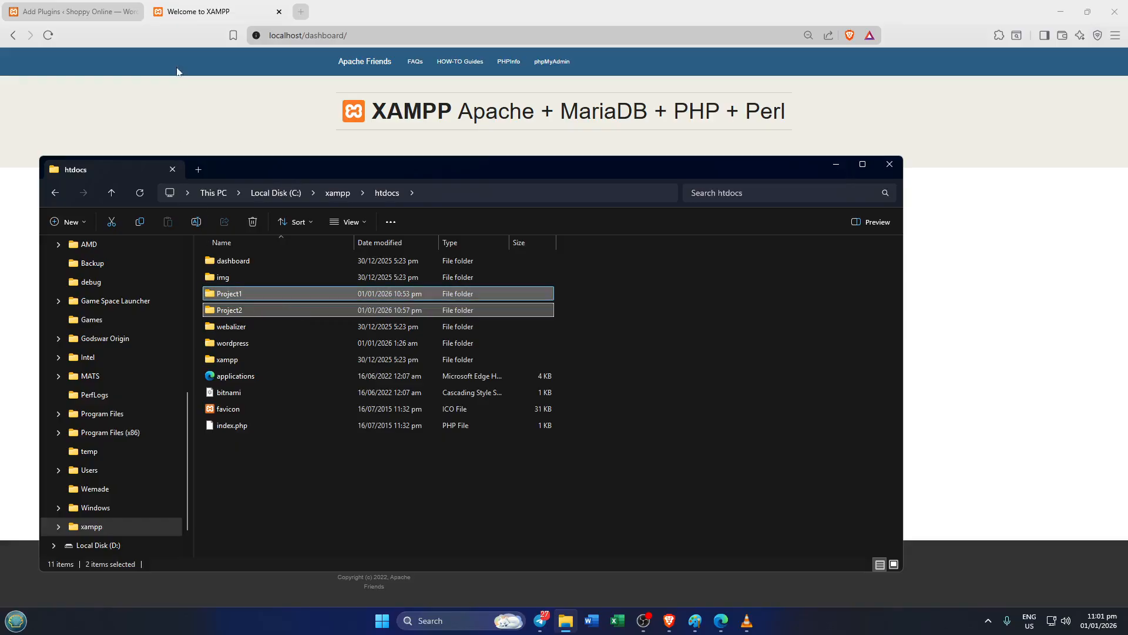
Switch back to the browser and open phpMyAdmin's database creation page from the XAMPP dashboard
{"action": "left_click", "coordinate": [197, 11]}
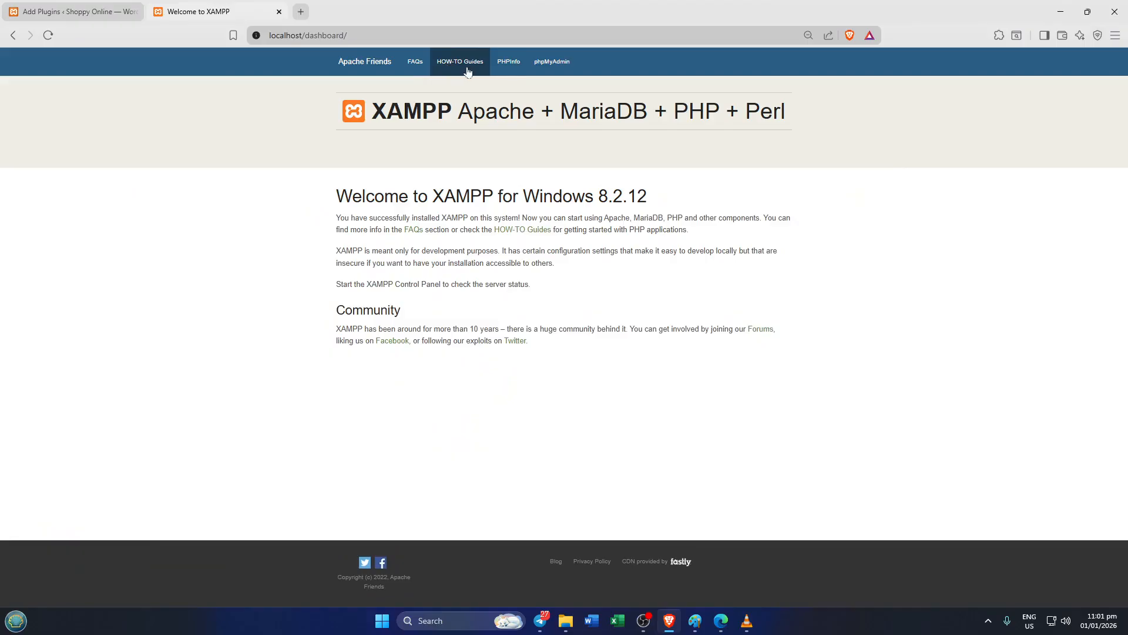
{"action": "left_click", "coordinate": [546, 69]}
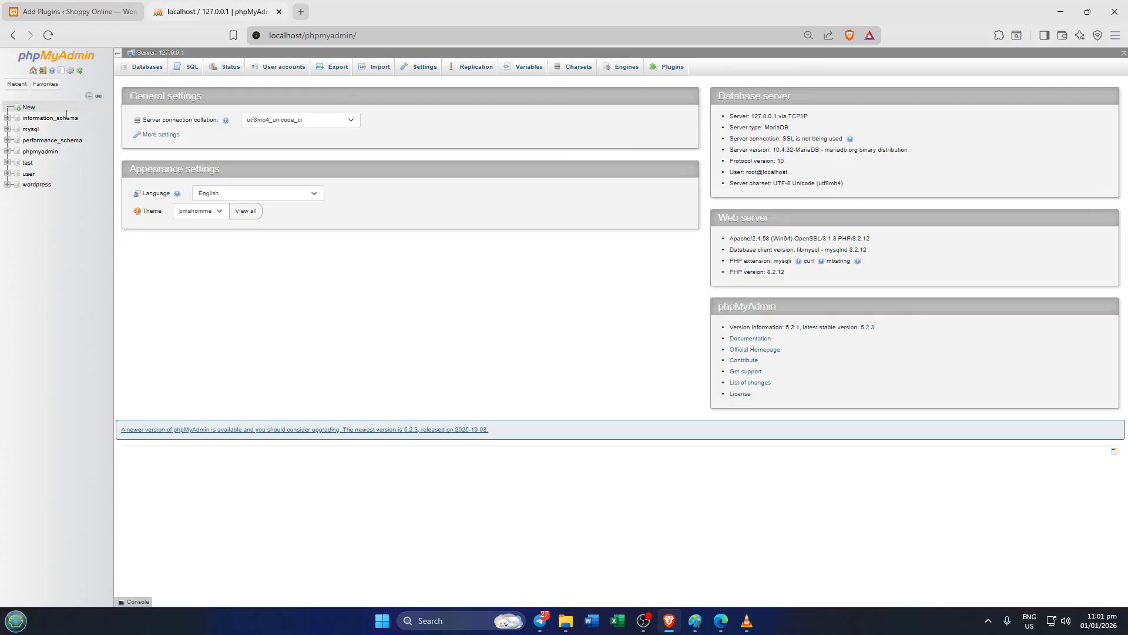
{"action": "left_click", "coordinate": [28, 108]}
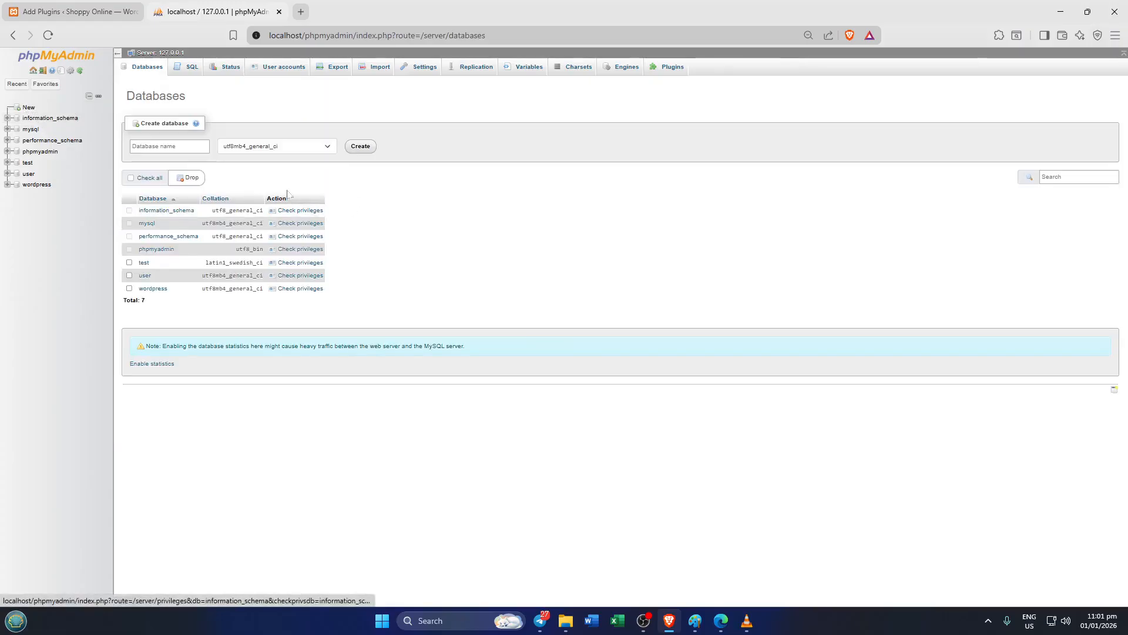
Create a database named Project1, matching the first project folder
{"action": "left_click", "coordinate": [175, 147]}
{"action": "left_click", "coordinate": [174, 147]}
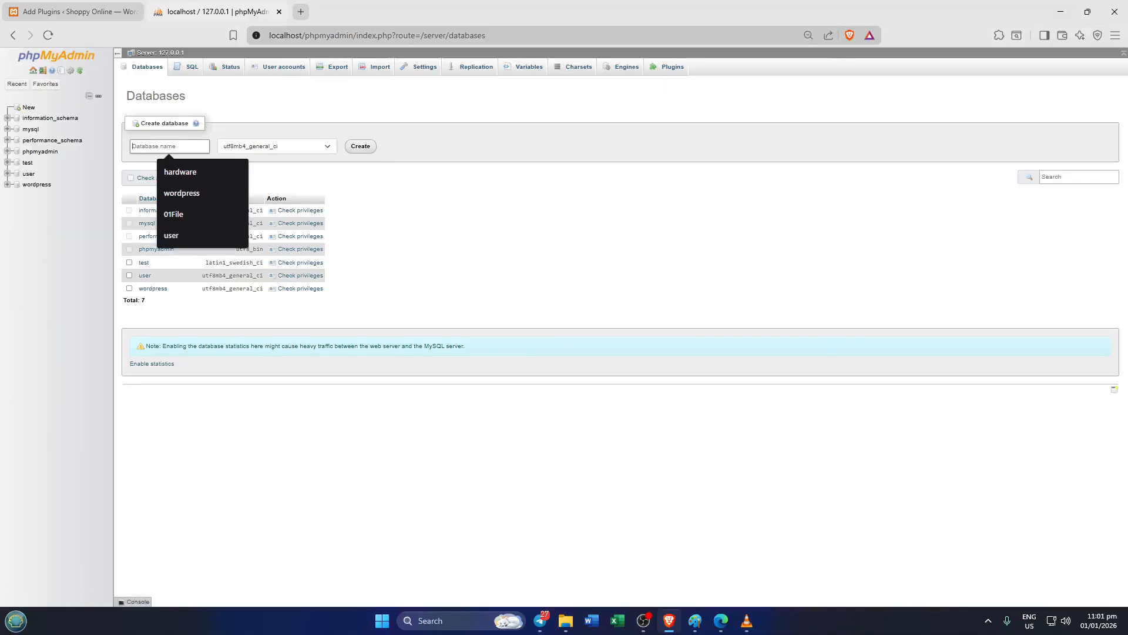
{"action": "key", "text": "alt+Tab"}
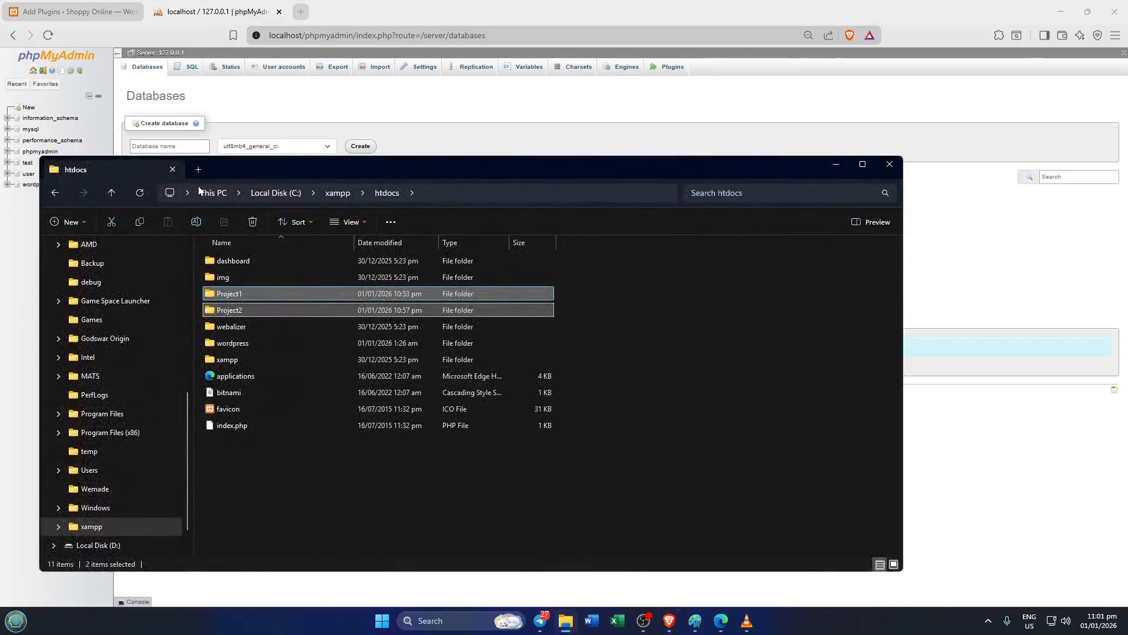
{"action": "key", "text": "alt+Tab"}
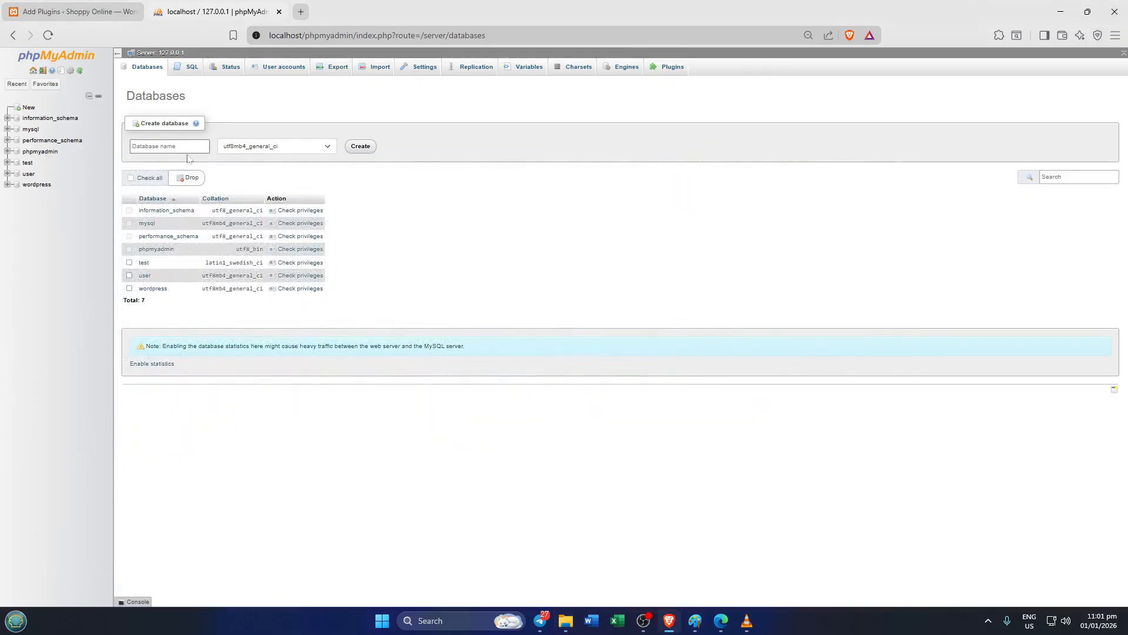
{"action": "type", "text": "Project1"}
{"action": "left_click", "coordinate": [368, 150]}
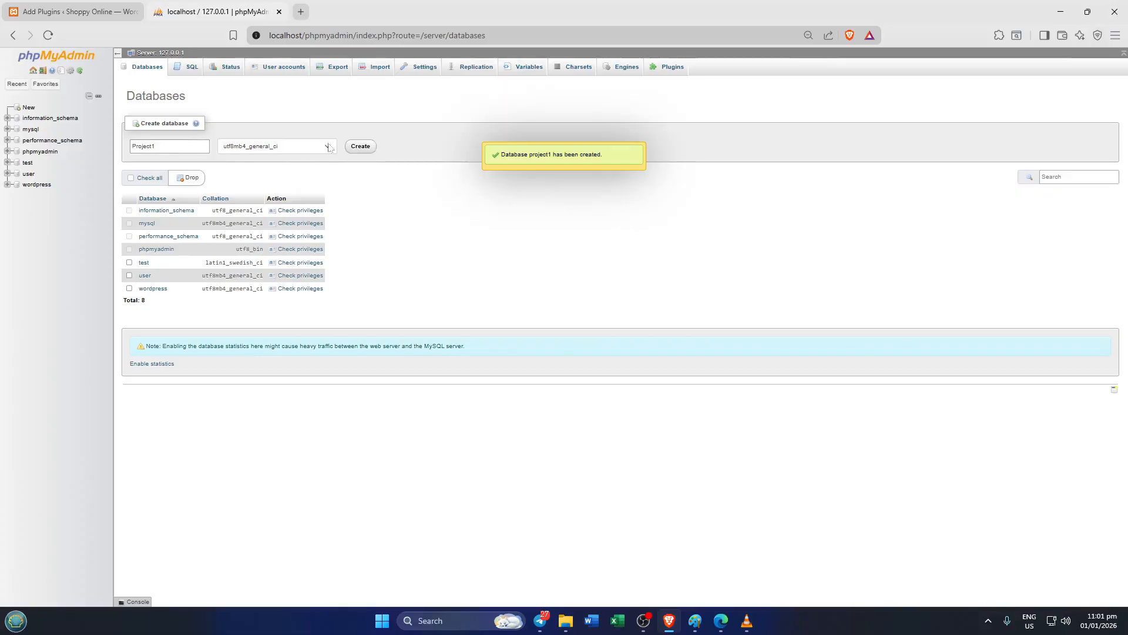
Create another new database named Project2 in phpMyAdmin
{"action": "left_click", "coordinate": [29, 108]}
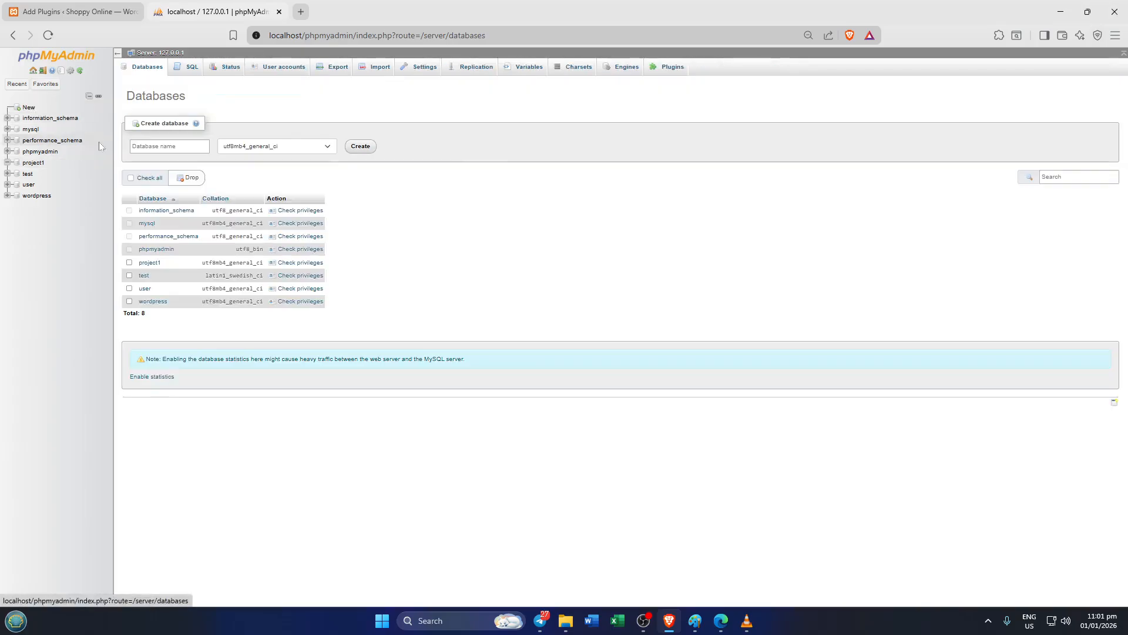
{"action": "left_click", "coordinate": [177, 146]}
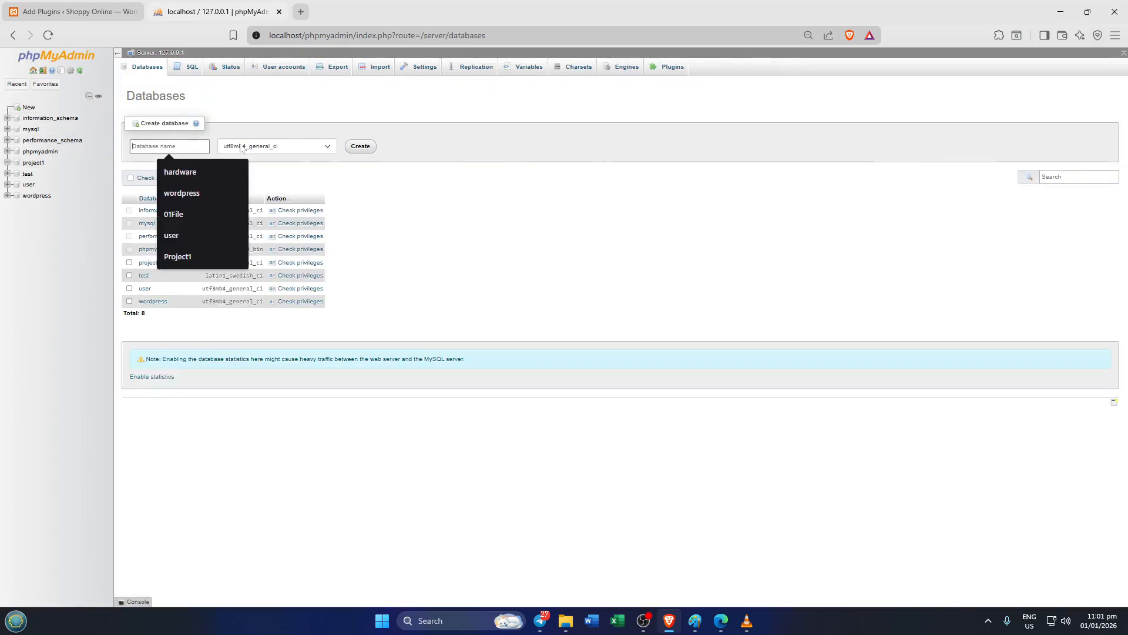
{"action": "type", "text": "Pr"}
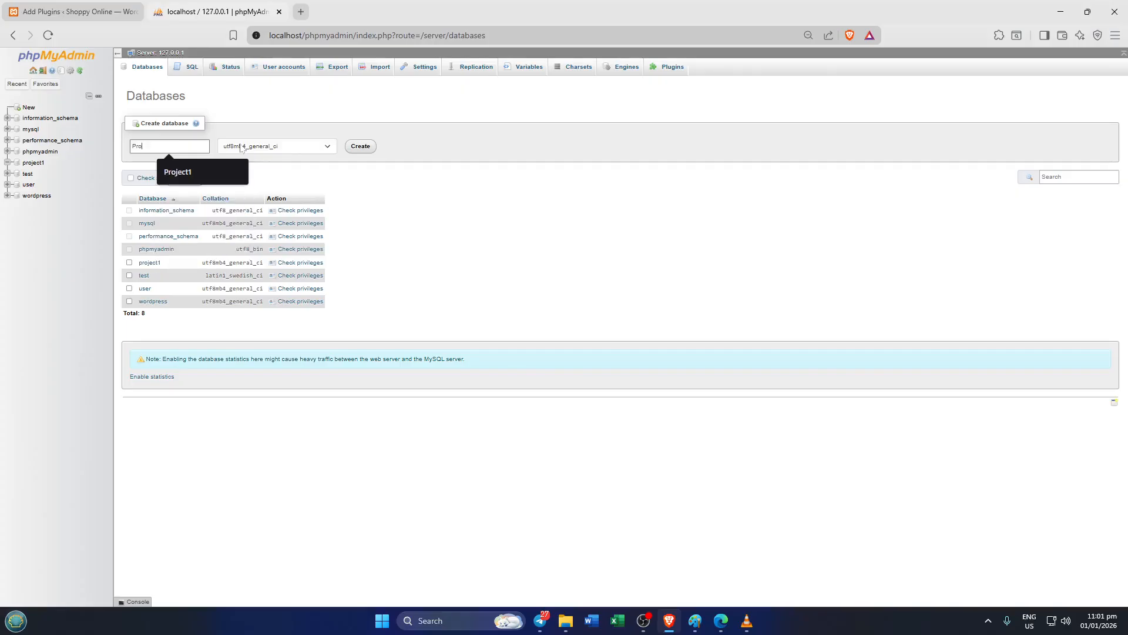
{"action": "type", "text": "o"}
{"action": "key", "text": "Down"}
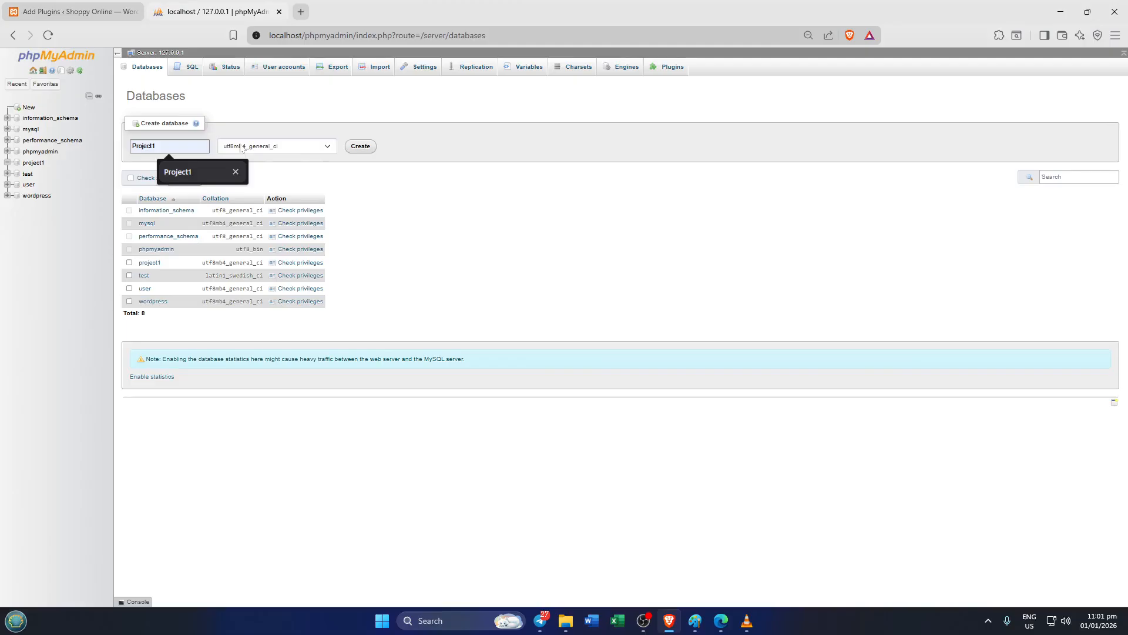
{"action": "key", "text": "Up"}
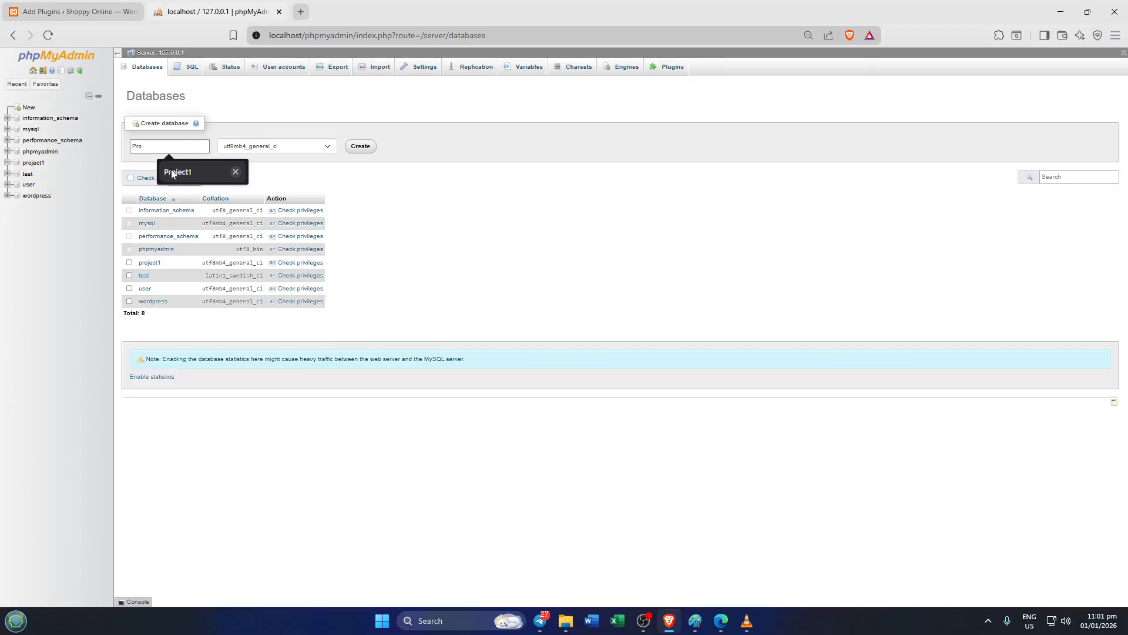
{"action": "left_click", "coordinate": [171, 171]}
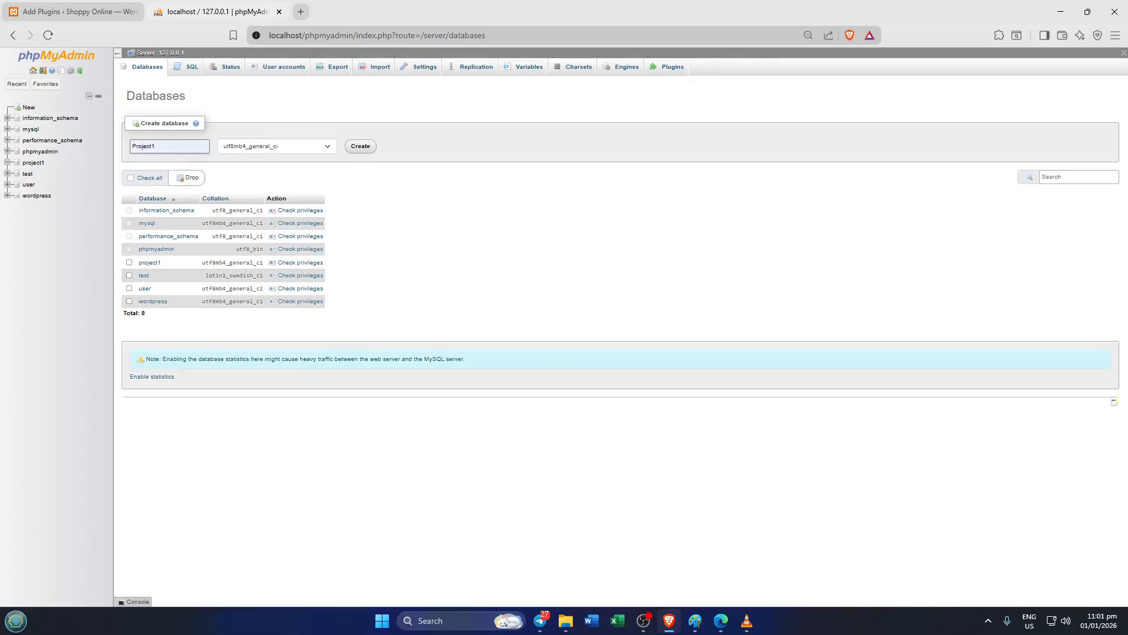
{"action": "key", "text": "BackSpace"}
{"action": "type", "text": "2"}
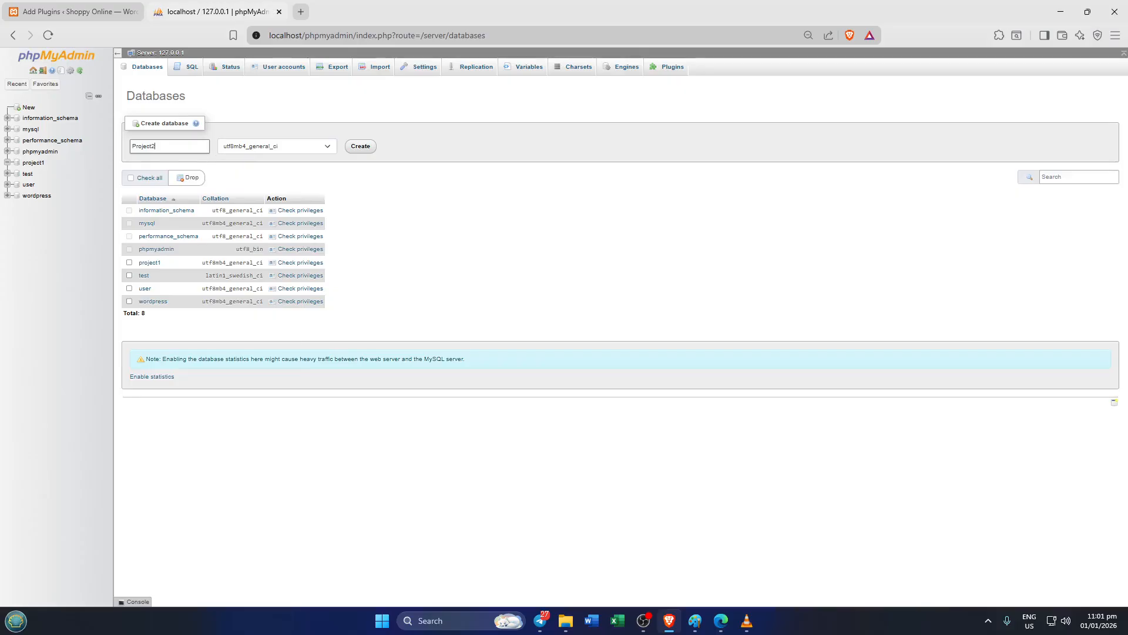
{"action": "left_click", "coordinate": [361, 146]}
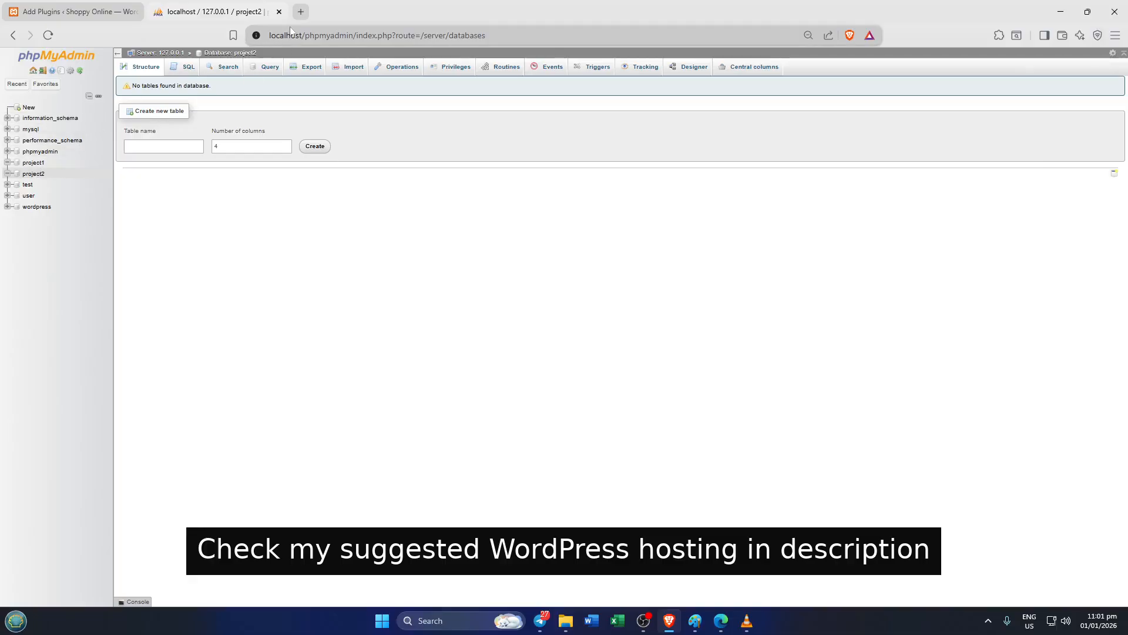
Open localhost/Project1 in a new browser tab, copying the address before loading it
{"action": "left_click", "coordinate": [300, 13]}
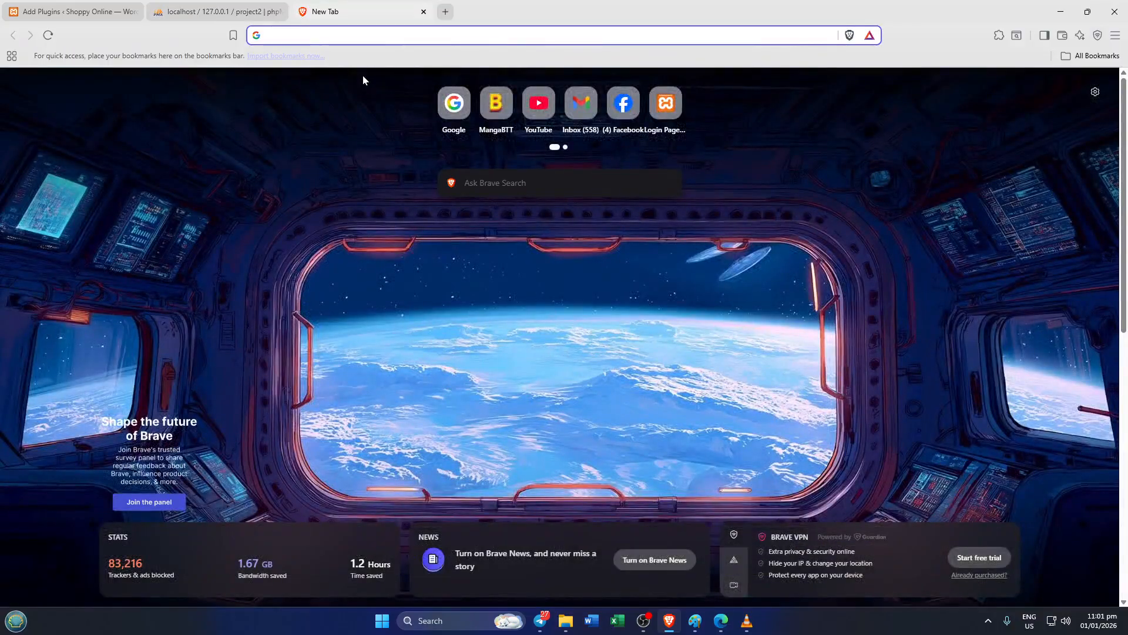
{"action": "type", "text": "lo"}
{"action": "key", "text": "Right"}
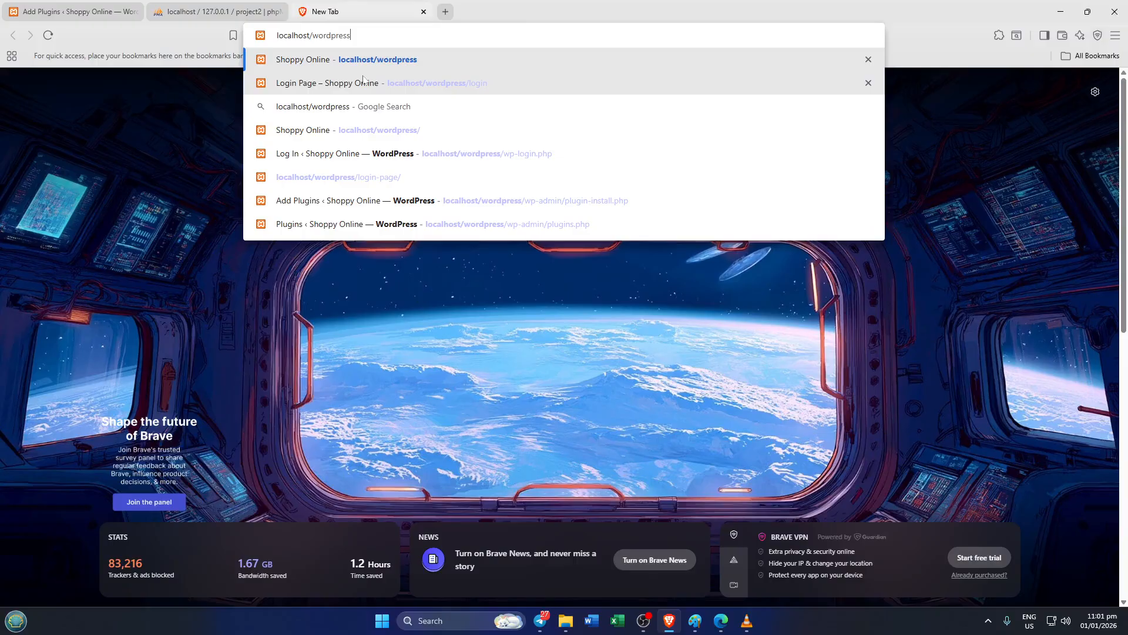
{"action": "key", "text": "BackSpace"}
{"action": "key", "text": "BackSpace"}
{"action": "key", "text": "BackSpace"}
{"action": "key", "text": "BackSpace"}
{"action": "key", "text": "BackSpace"}
{"action": "key", "text": "BackSpace"}
{"action": "key", "text": "BackSpace"}
{"action": "key", "text": "BackSpace"}
{"action": "key", "text": "BackSpace"}
{"action": "key", "text": "BackSpace"}
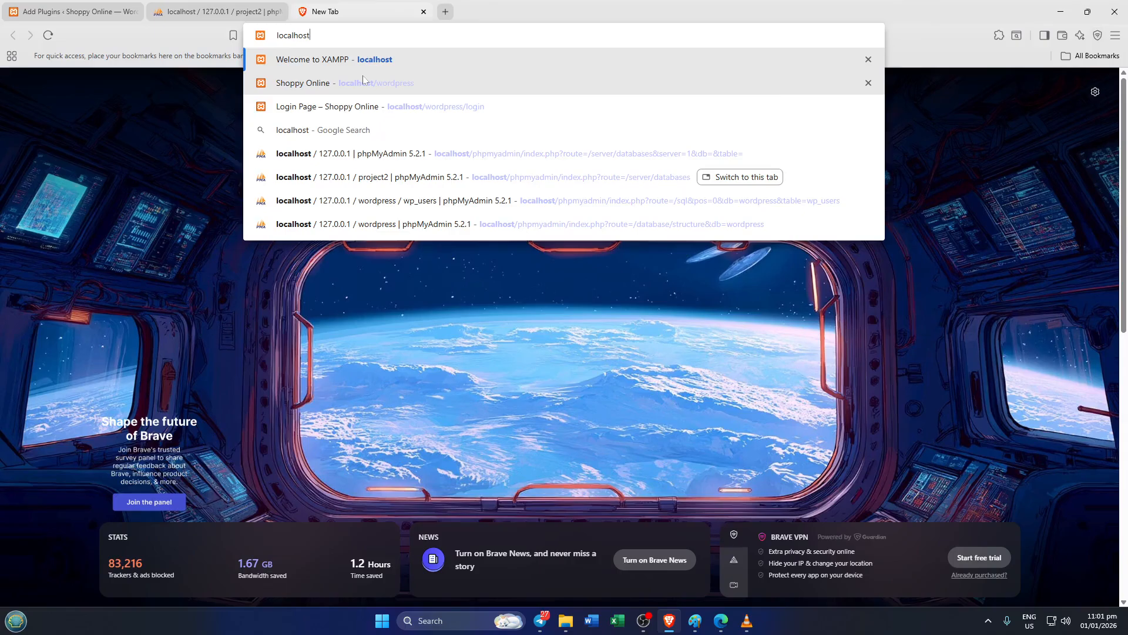
{"action": "type", "text": "/"}
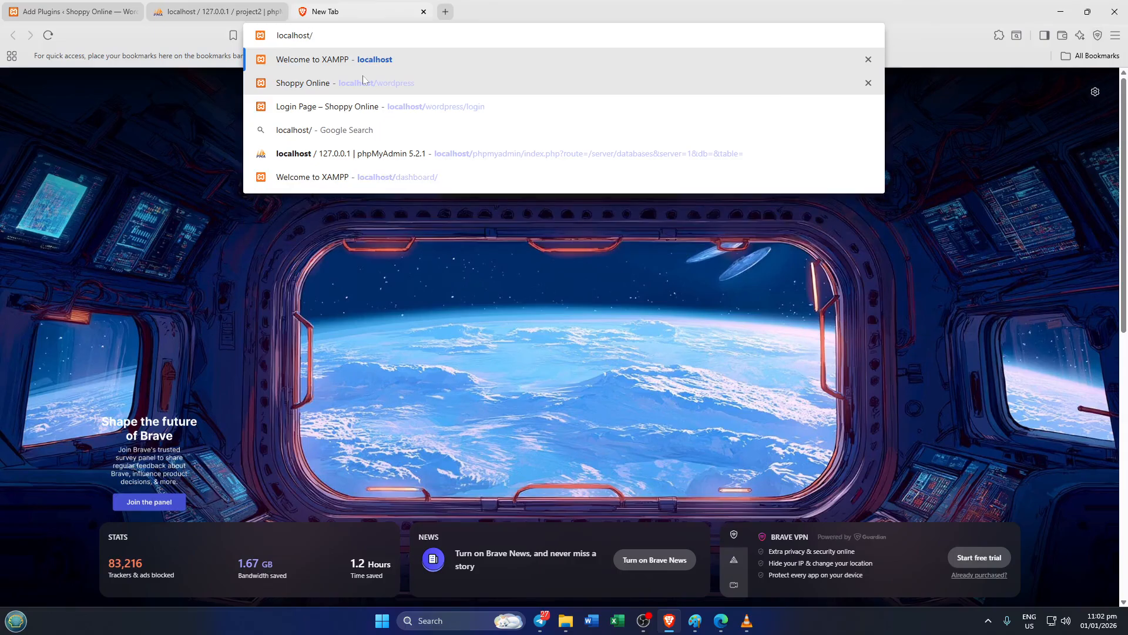
{"action": "type", "text": "Pro"}
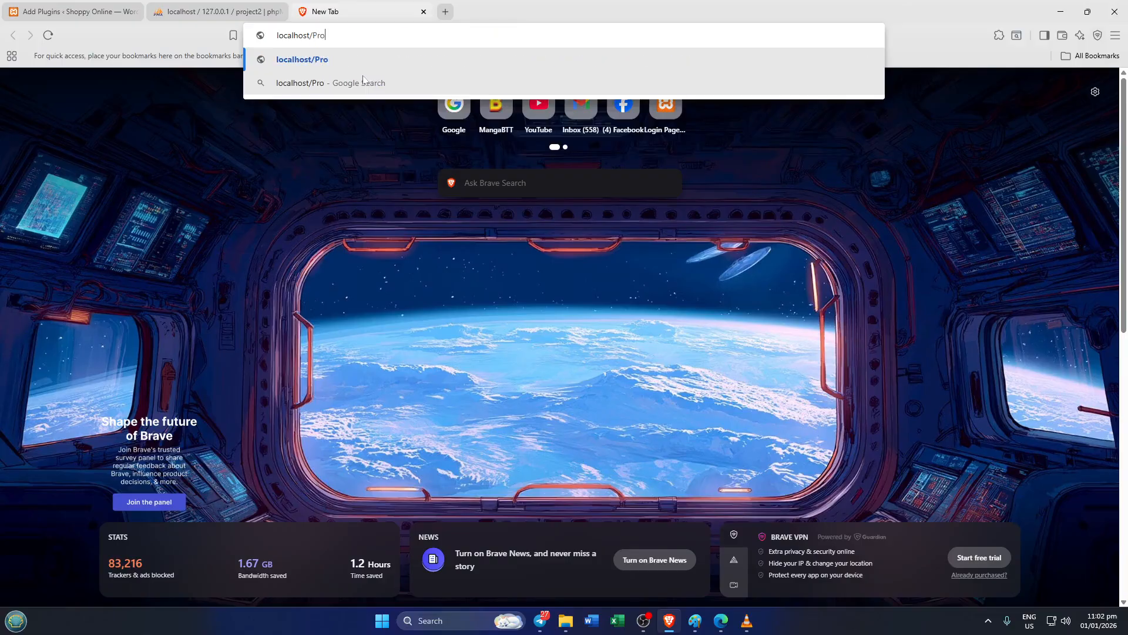
{"action": "type", "text": "ject1"}
{"action": "key", "text": "ctrl+a"}
{"action": "key", "text": "ctrl+c"}
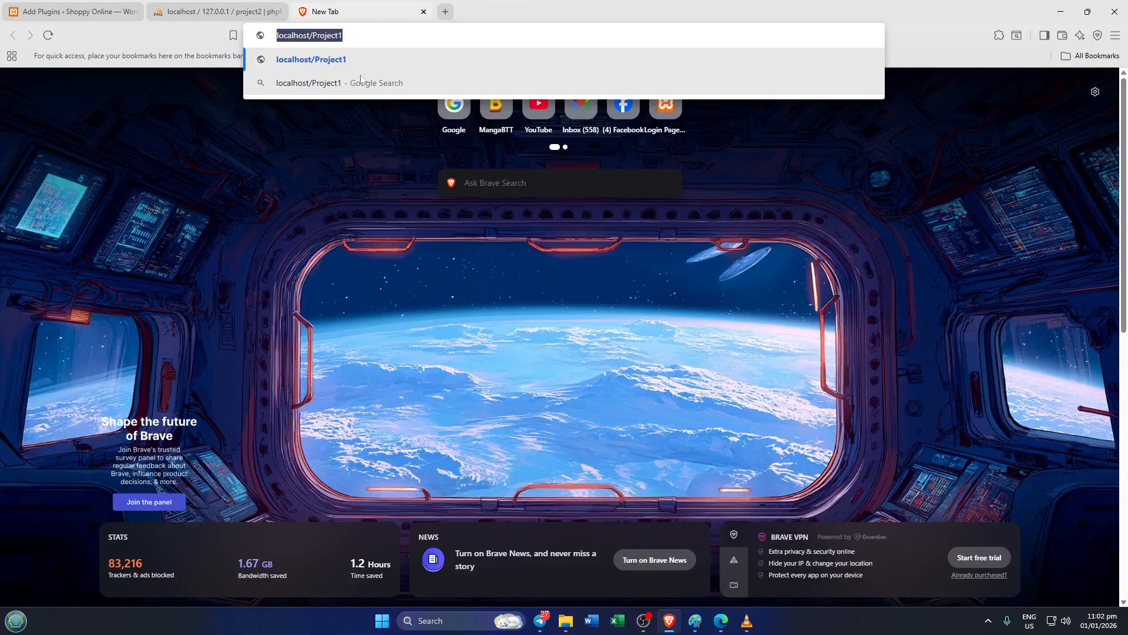
{"action": "key", "text": "Return"}
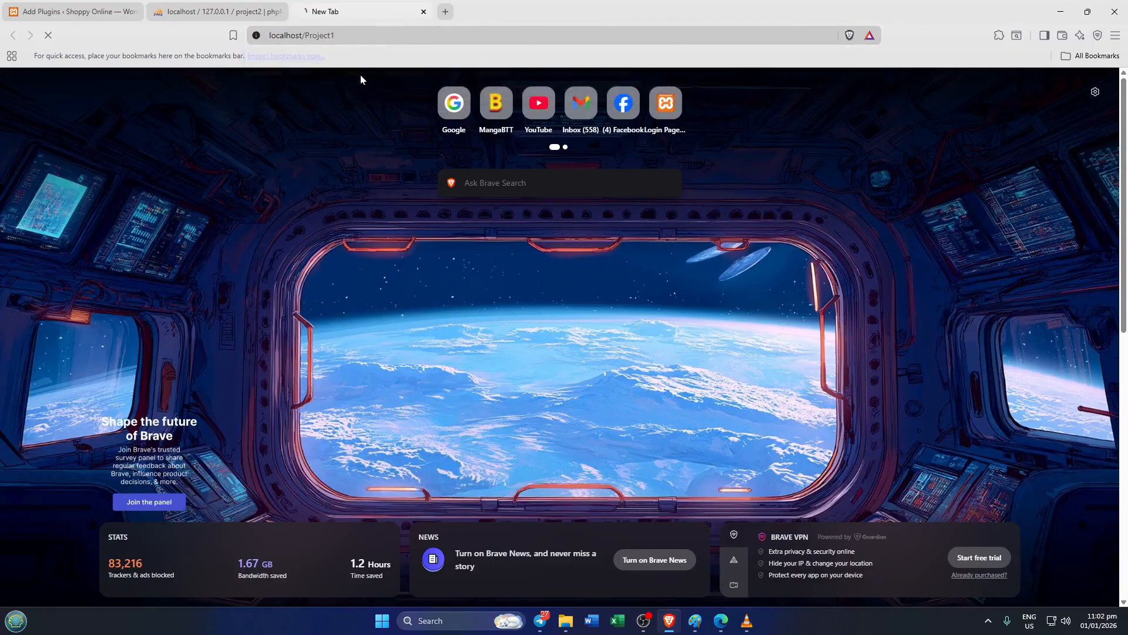
Open localhost/Project2 in another new tab by reusing the copied Project1 address with the number changed to 2
{"action": "left_click", "coordinate": [445, 13]}
{"action": "key", "text": "ctrl+v"}
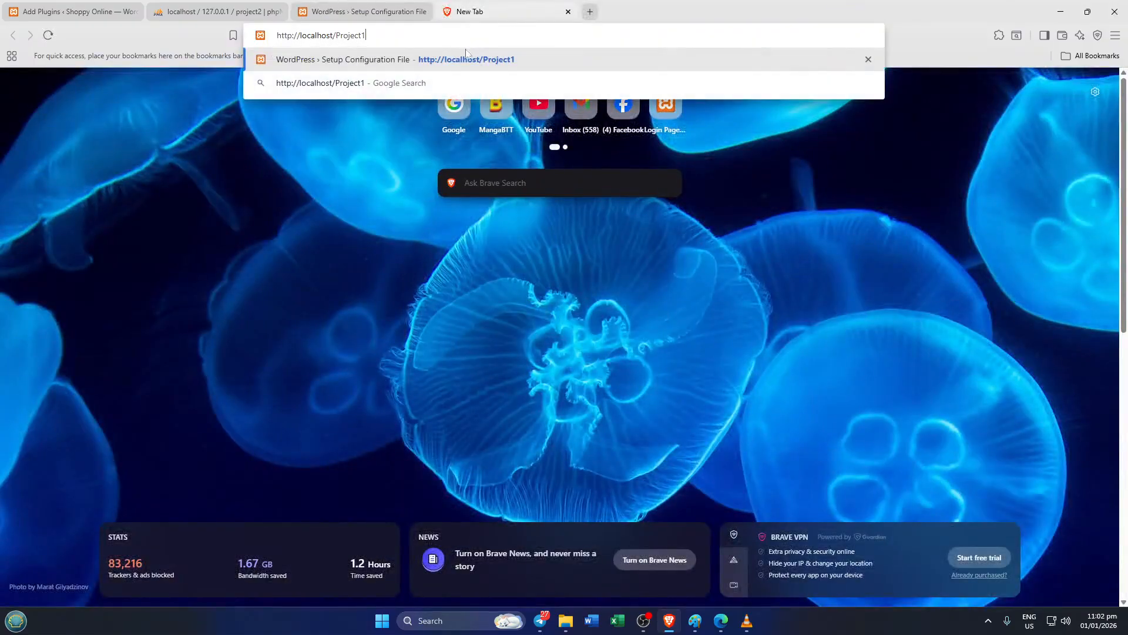
{"action": "key", "text": "BackSpace"}
{"action": "type", "text": "2"}
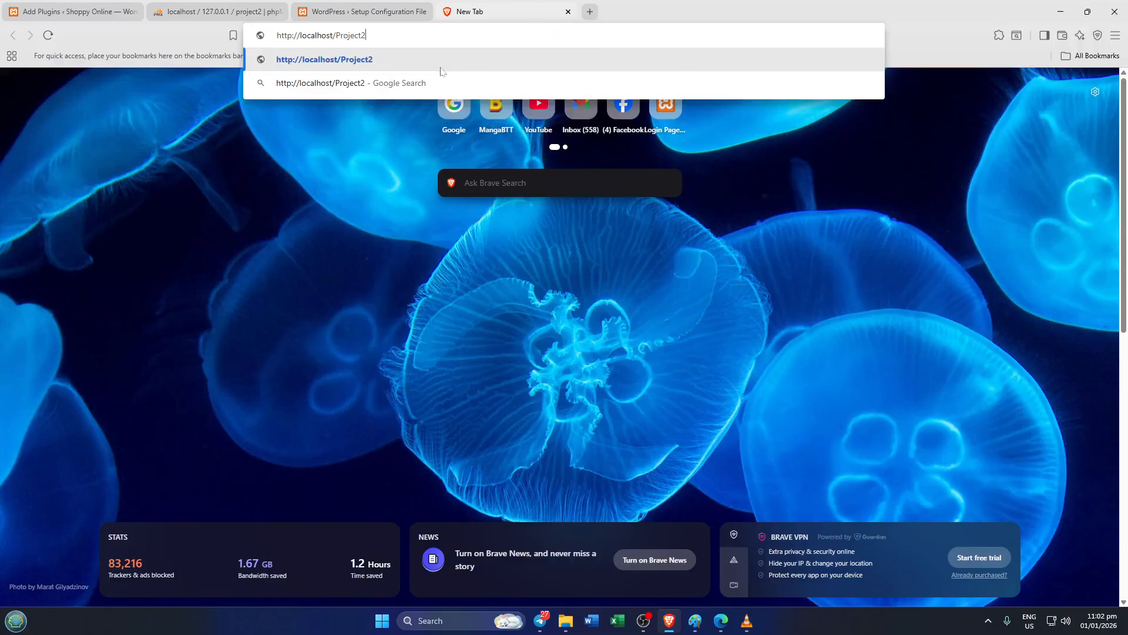
{"action": "key", "text": "Return"}
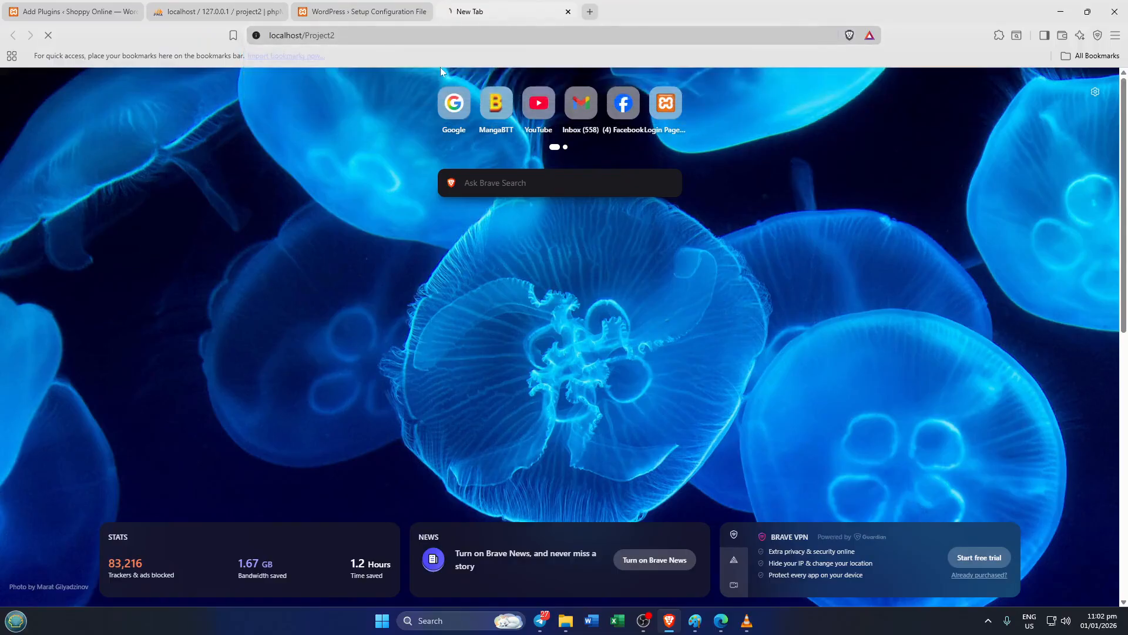
Start the Project1 WordPress setup in English (United States) and proceed to its database connection form
{"action": "left_click", "coordinate": [377, 12]}
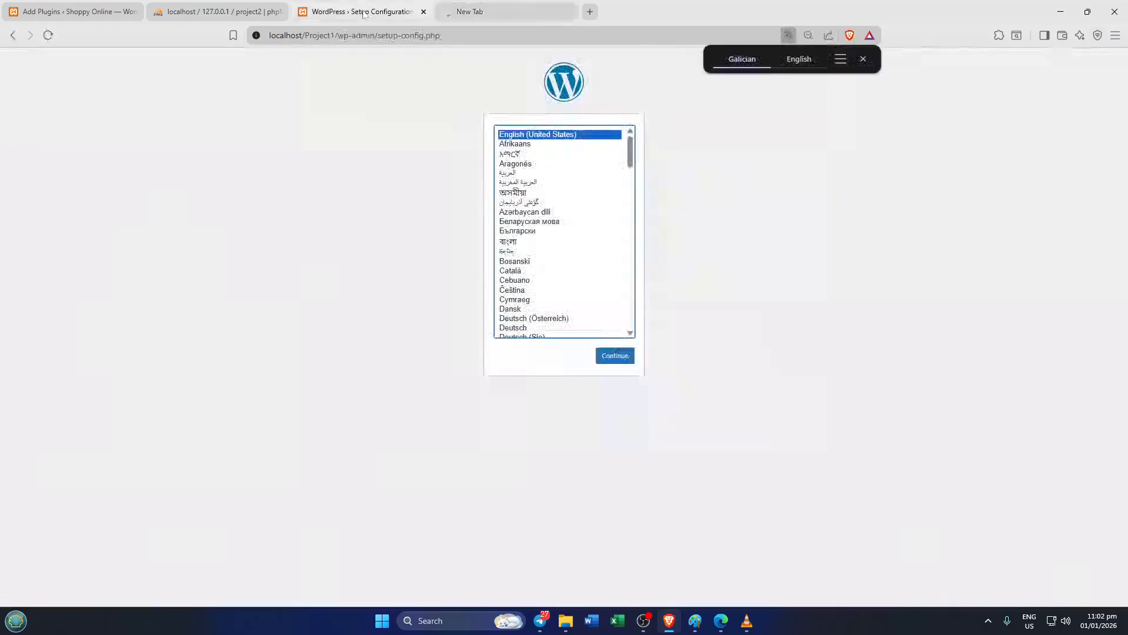
{"action": "left_click", "coordinate": [615, 356]}
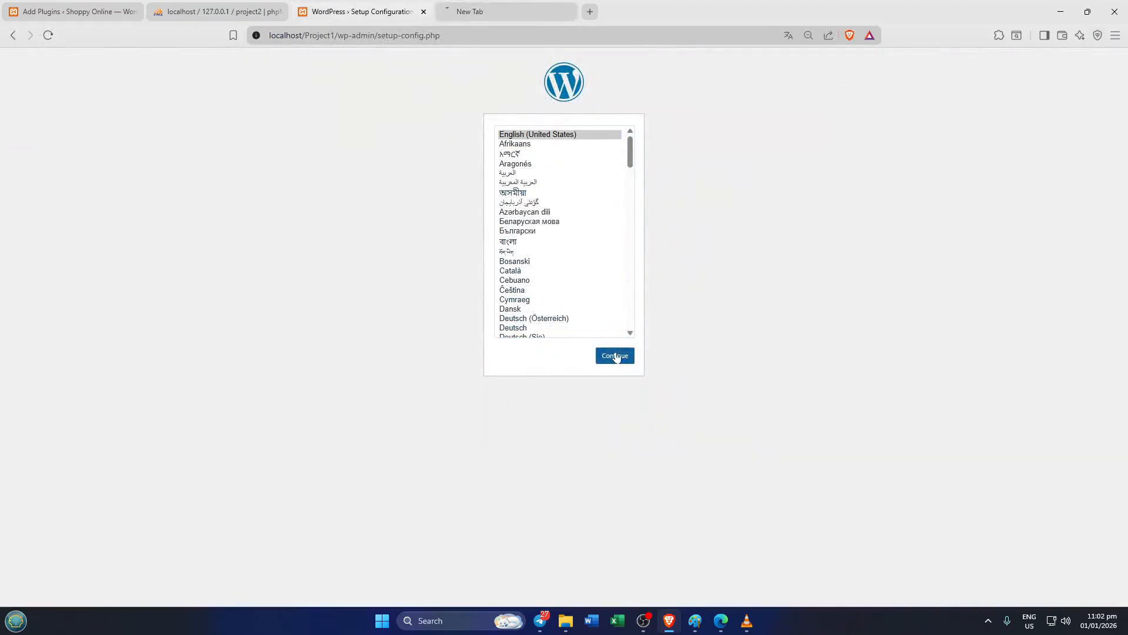
{"action": "left_click", "coordinate": [525, 17]}
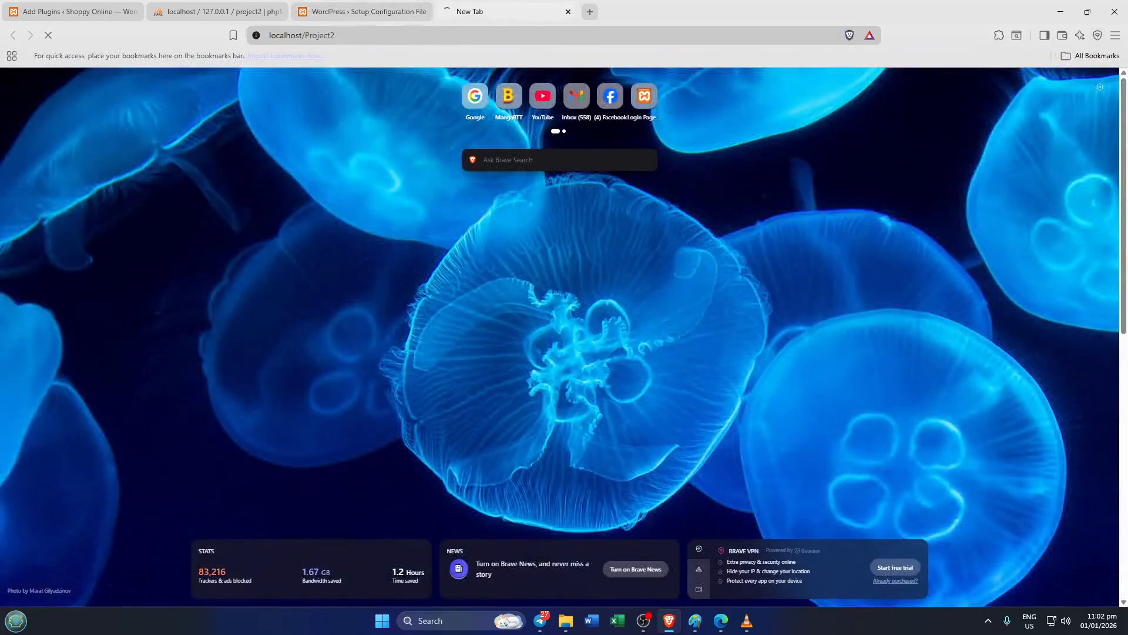
{"action": "left_click", "coordinate": [349, 16]}
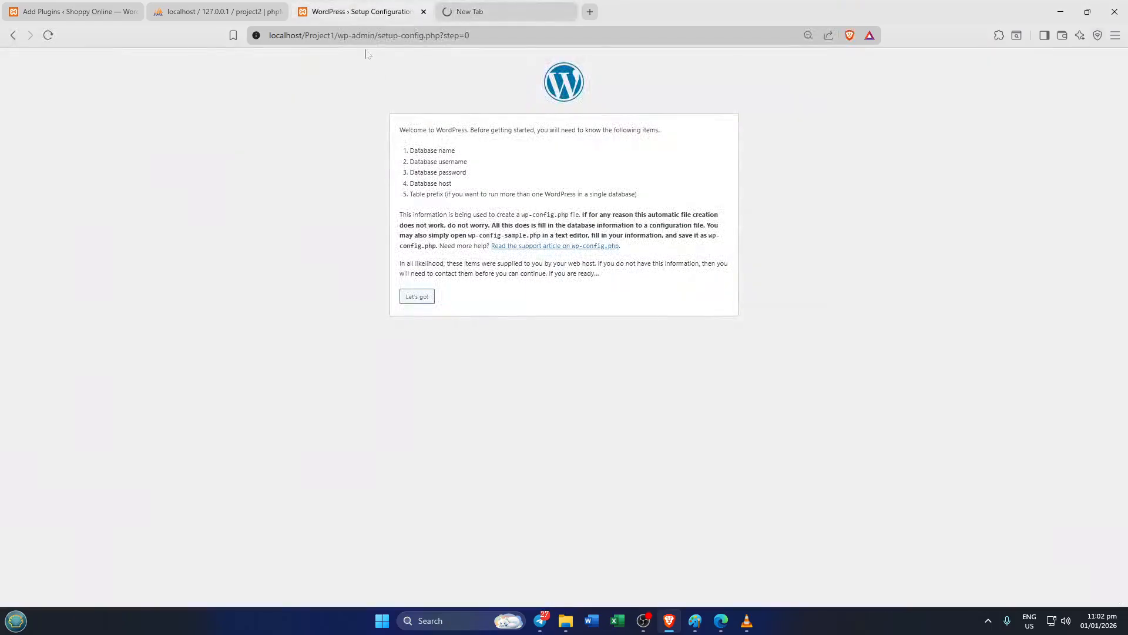
{"action": "left_click", "coordinate": [417, 296]}
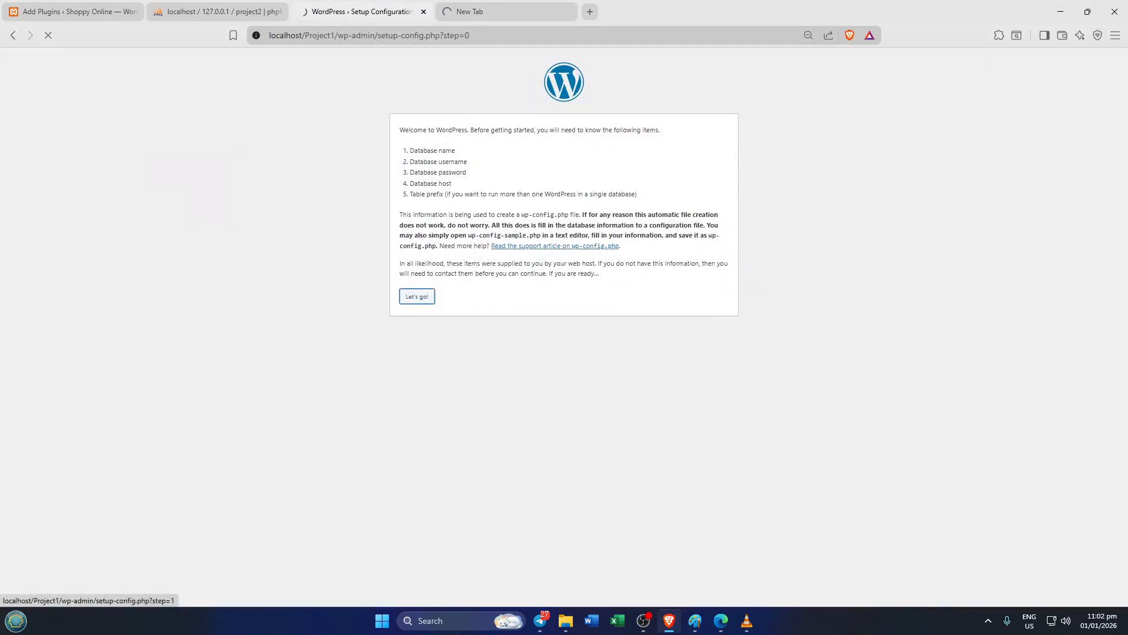
{"action": "left_click", "coordinate": [465, 17]}
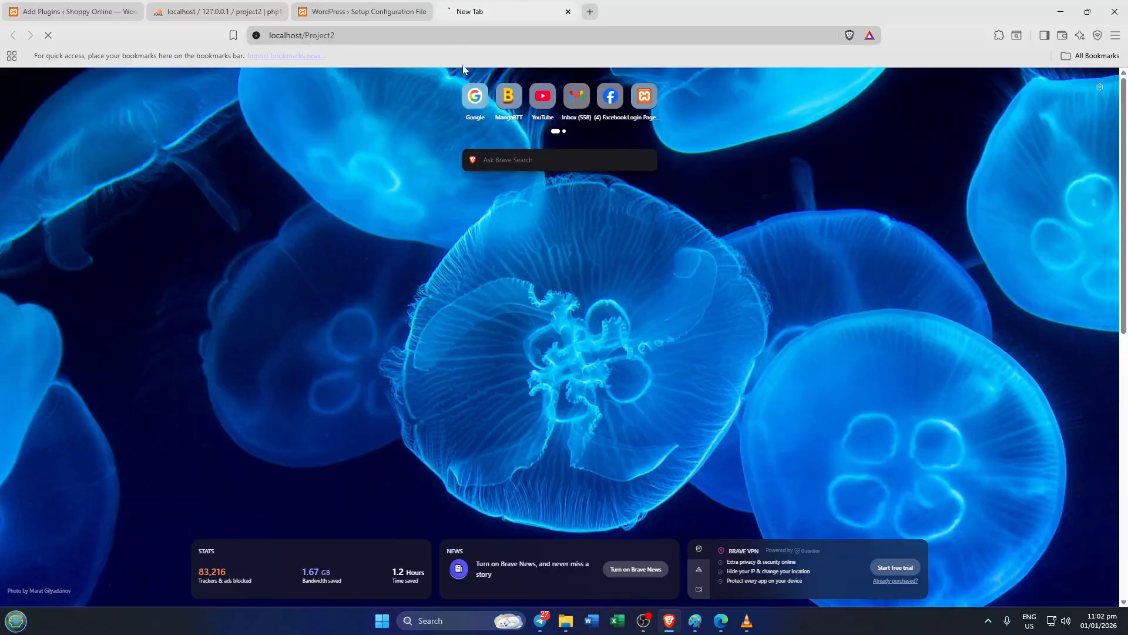
{"action": "left_click", "coordinate": [393, 18]}
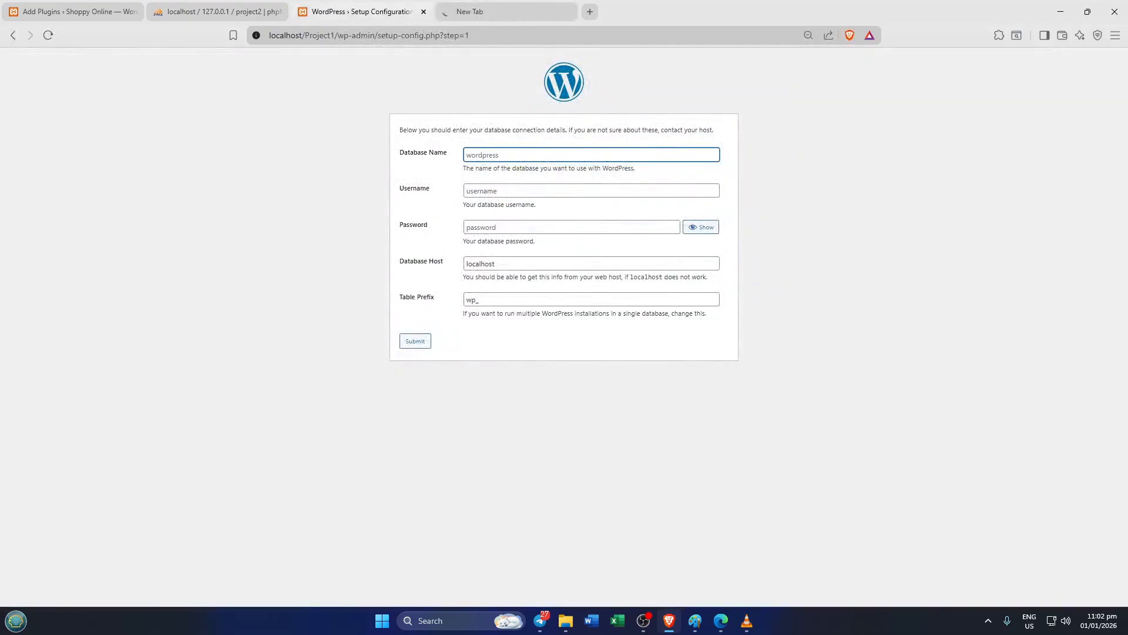
Try to submit Project1's connection form with username root and the database name left blank, and return to the form
{"action": "key", "text": "Tab"}
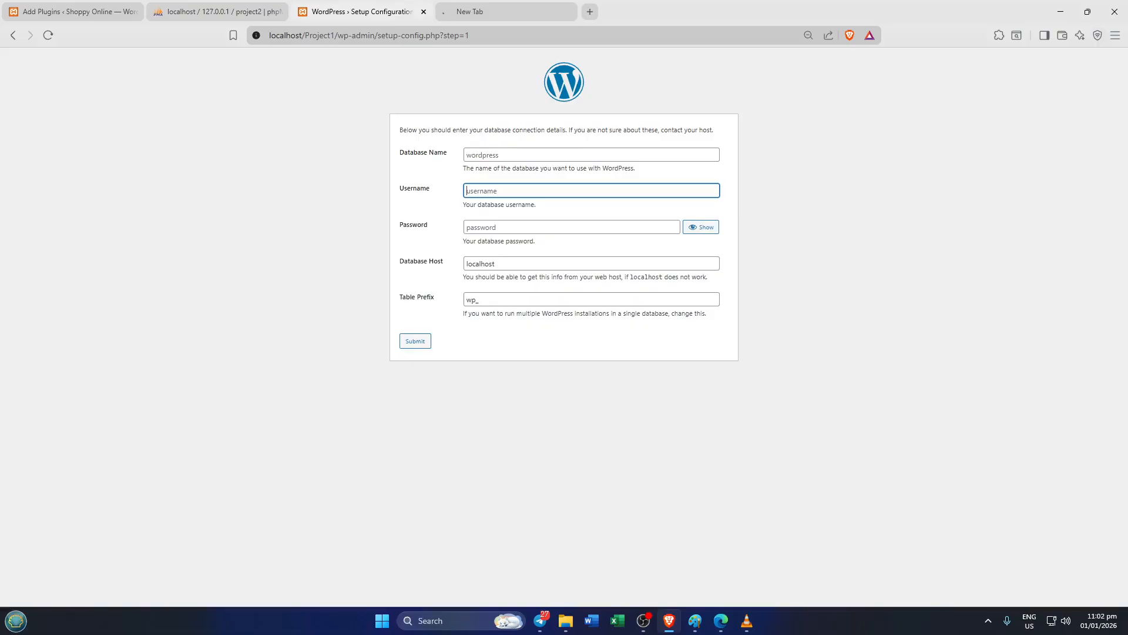
{"action": "type", "text": "root"}
{"action": "left_click", "coordinate": [415, 341]}
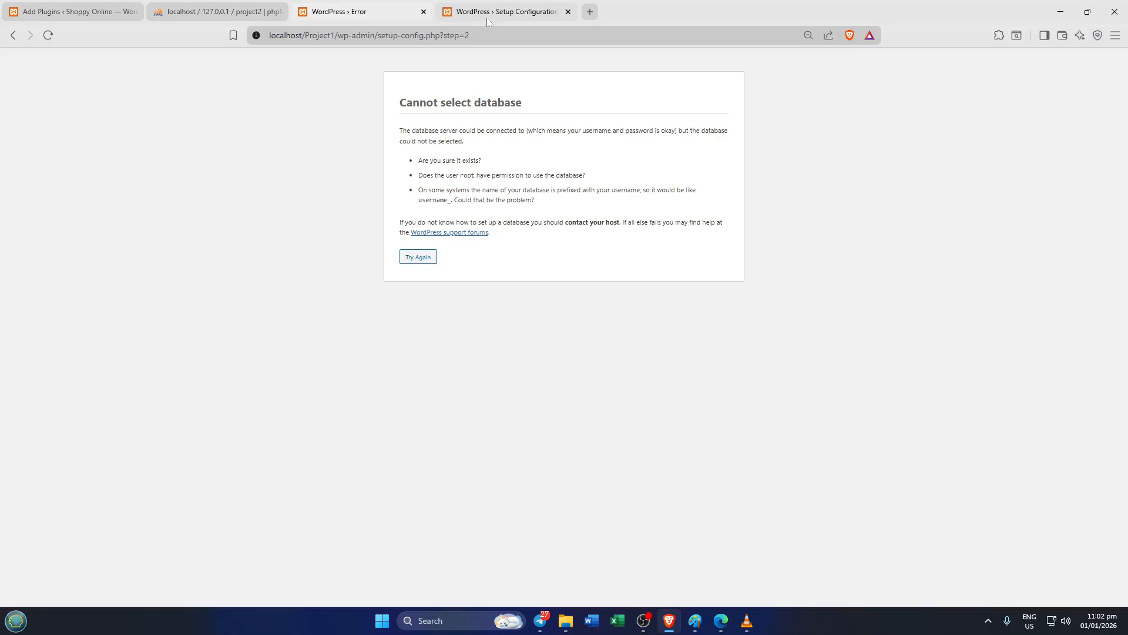
{"action": "left_click", "coordinate": [419, 257]}
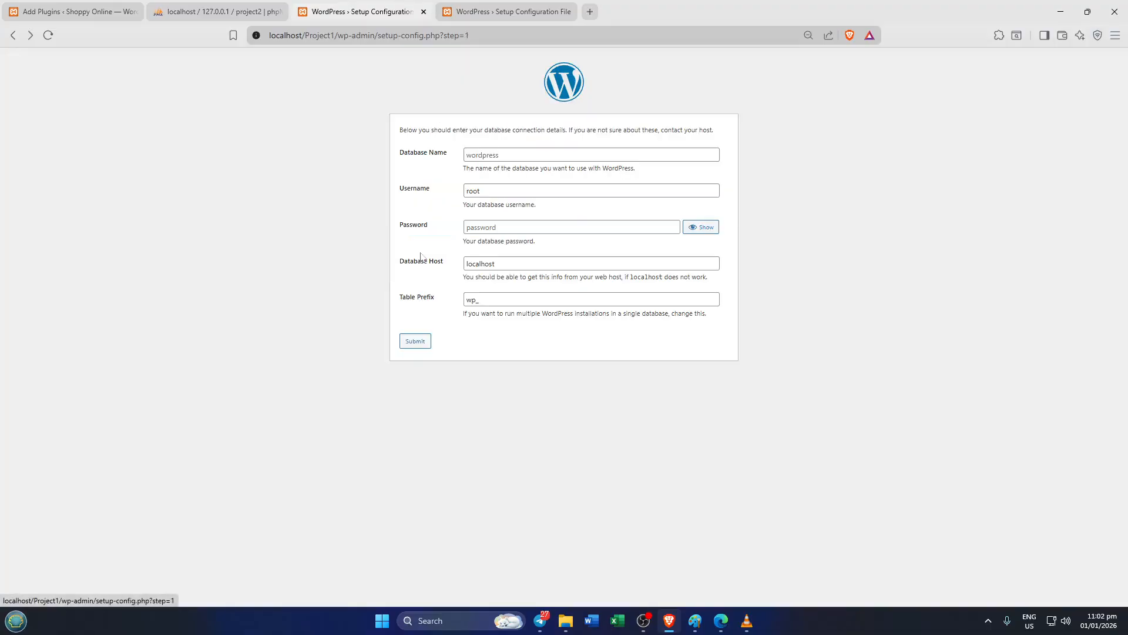
Switch to the Project2 site and start its WordPress setup in English (United States)
{"action": "left_click", "coordinate": [491, 8]}
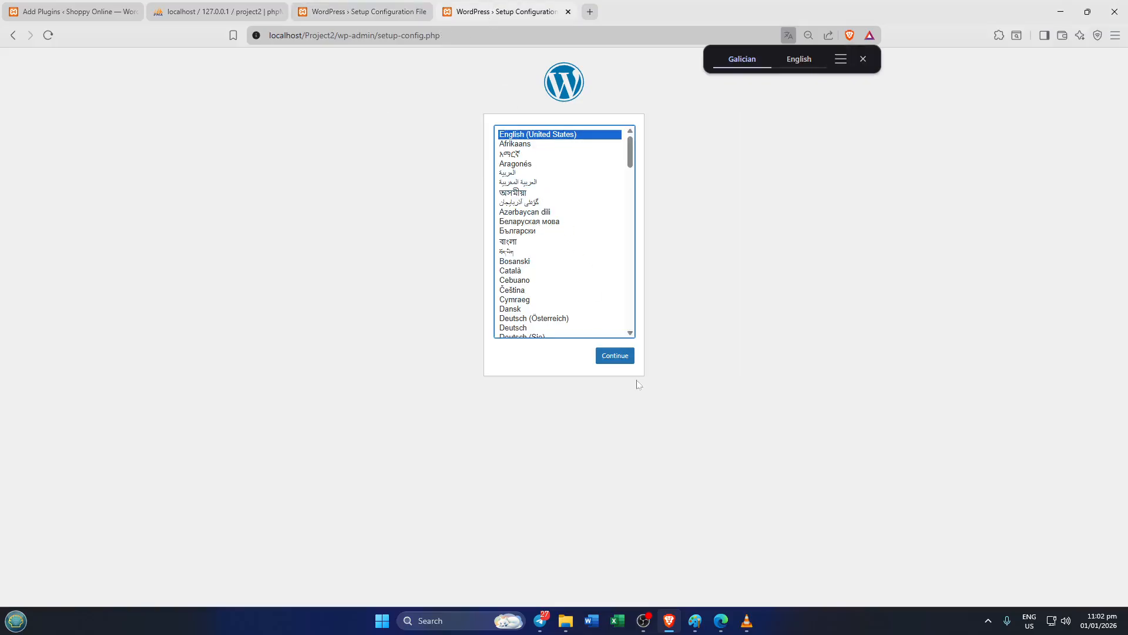
{"action": "left_click", "coordinate": [617, 356]}
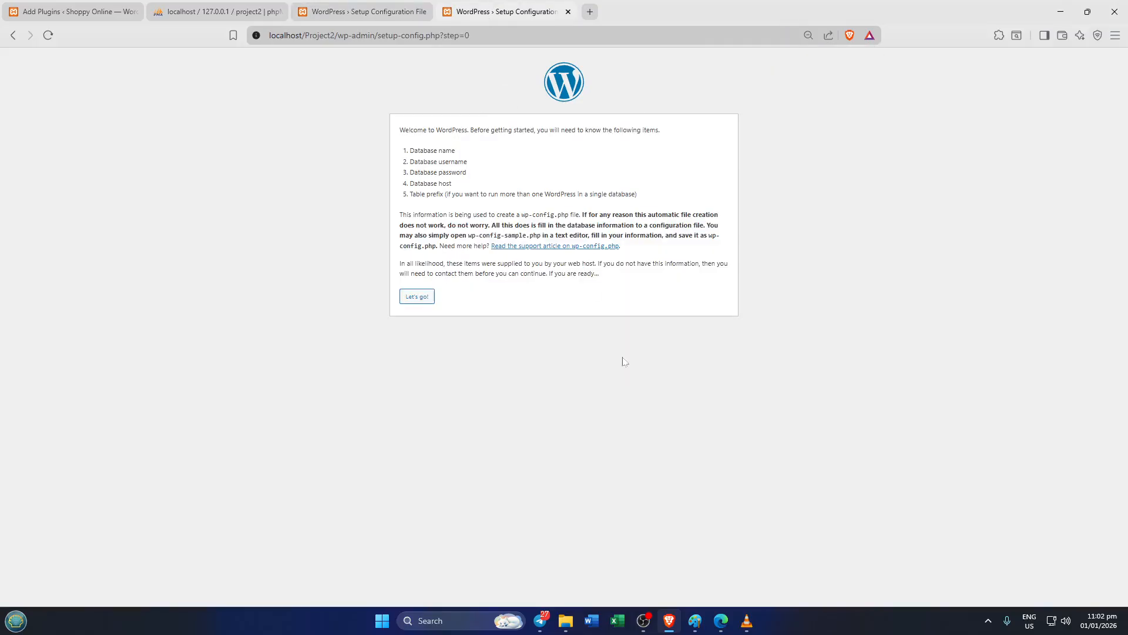